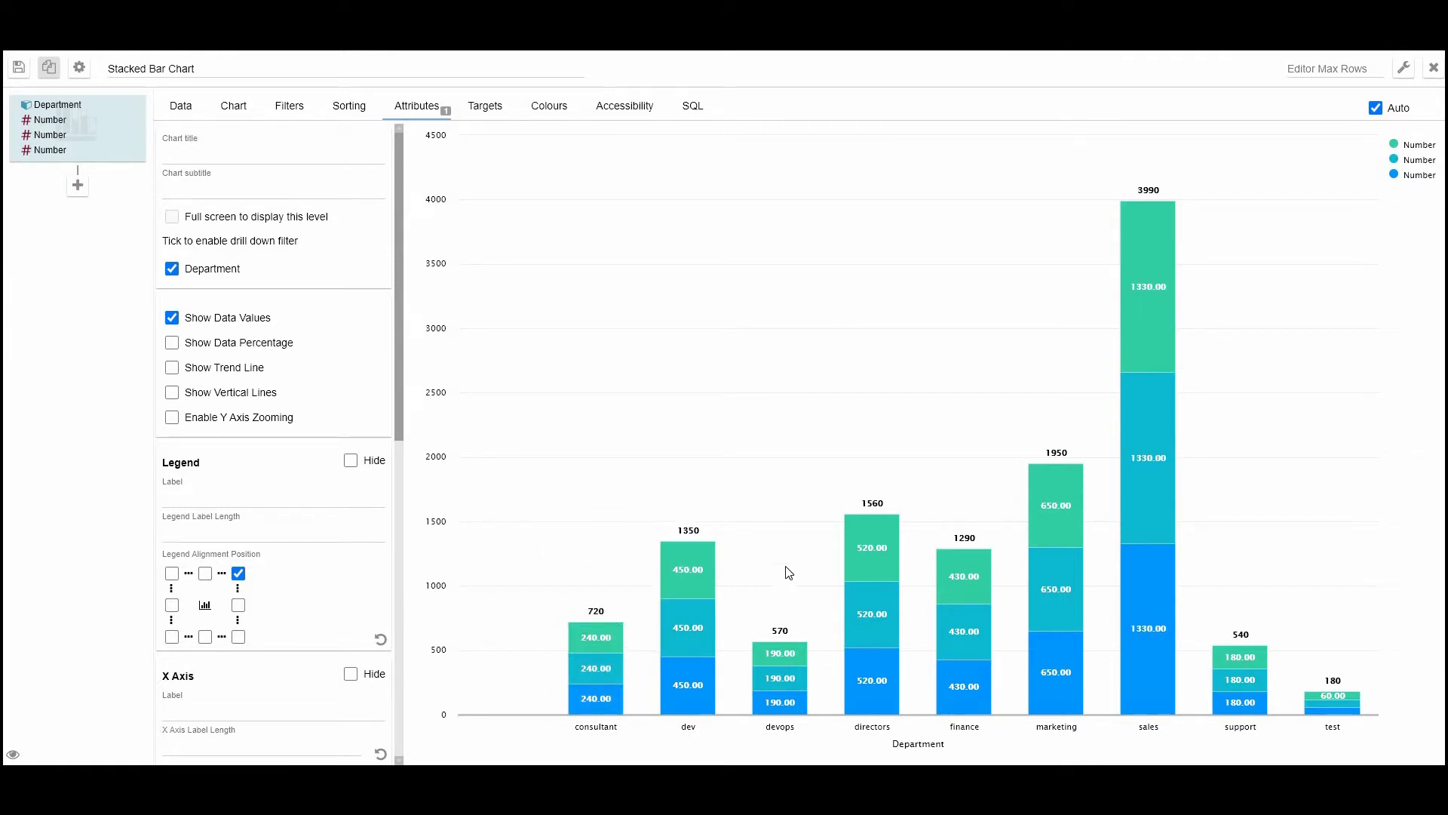
# Step: Save the Stacked Bar Chart in the chart editor
pyautogui.click(19, 70)
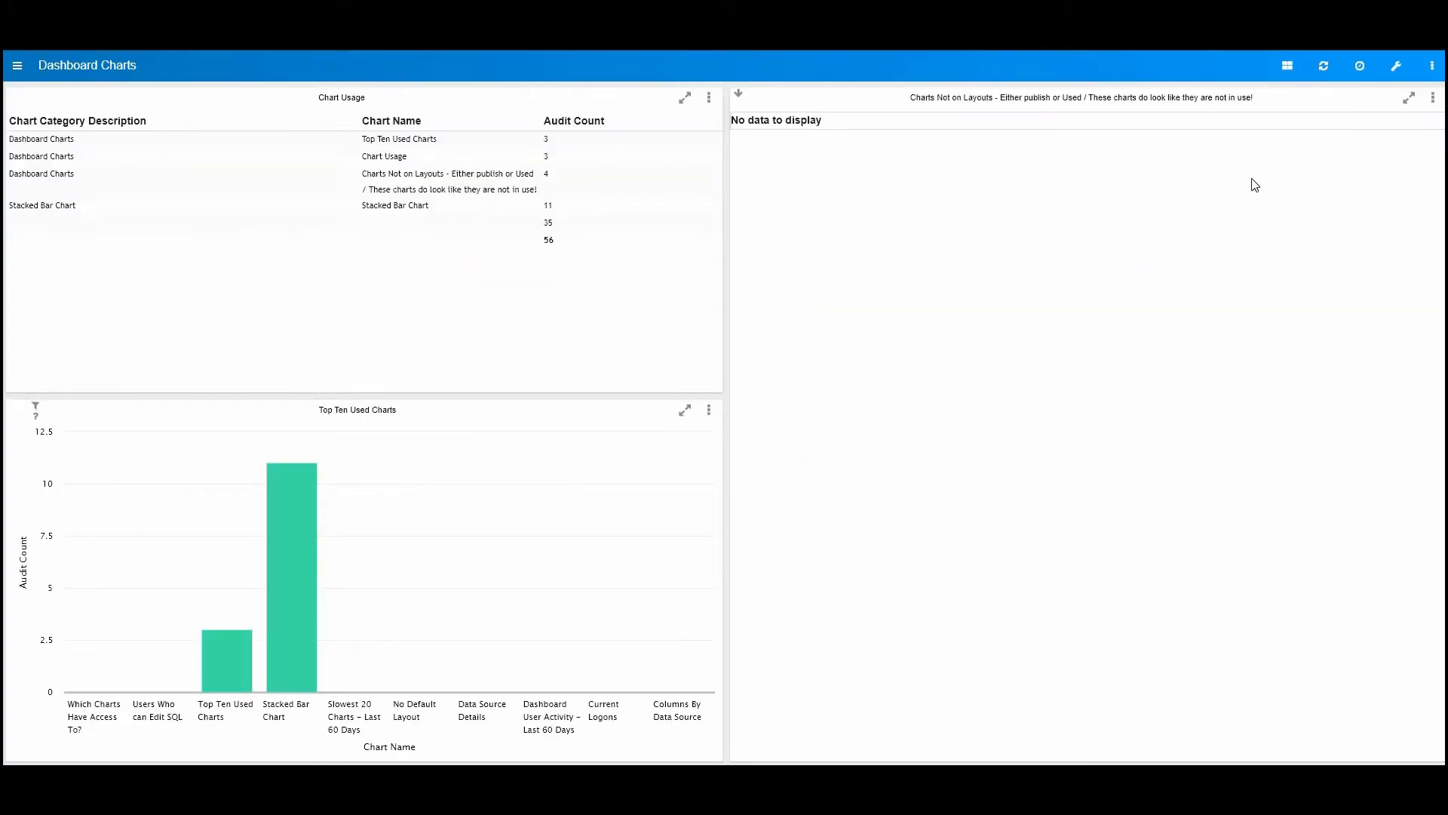
# Step: Open the pi-day theme in the dashboard administration and show its custom font configuration
pyautogui.click(1396, 75)
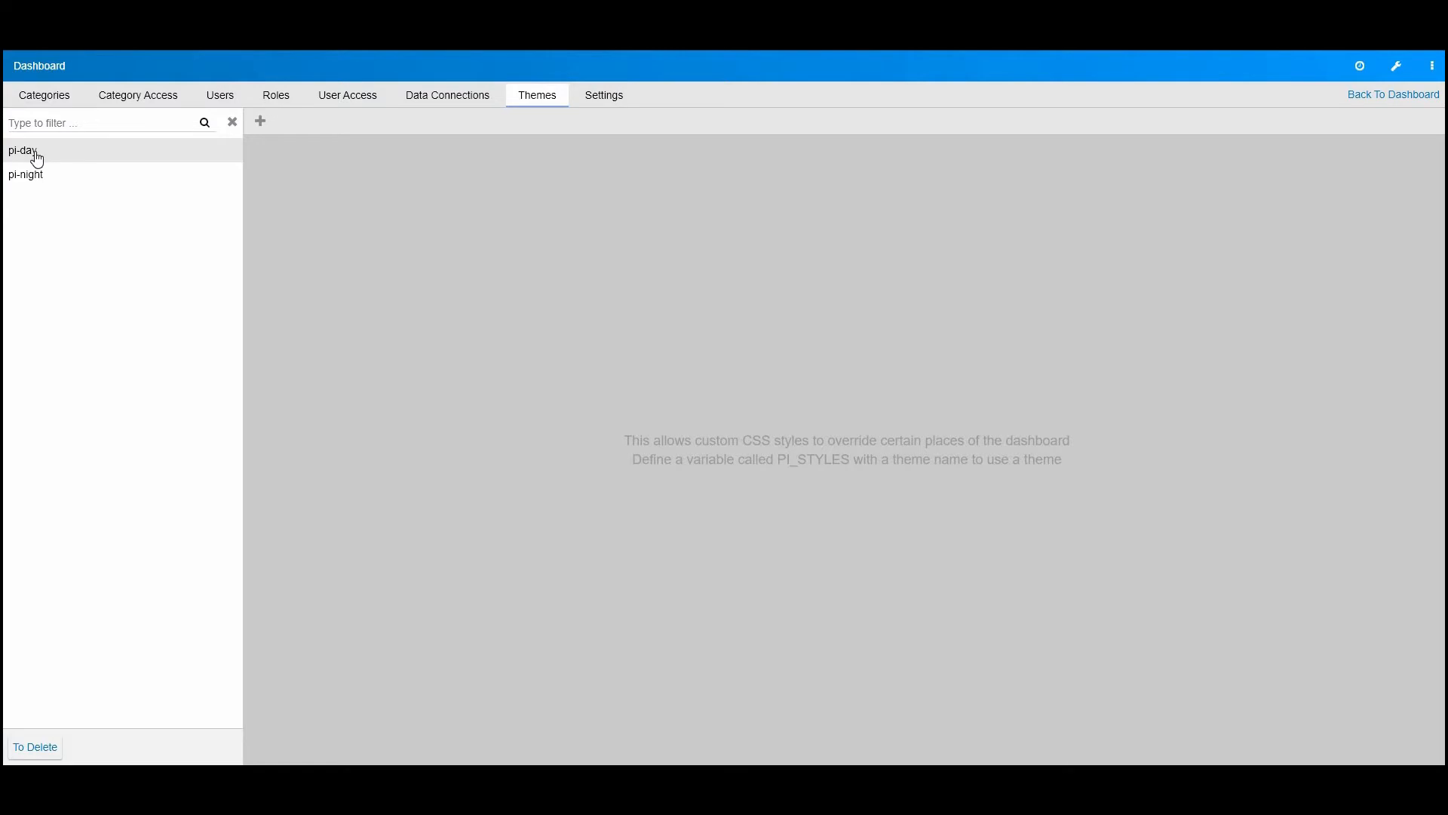
pyautogui.click(30, 154)
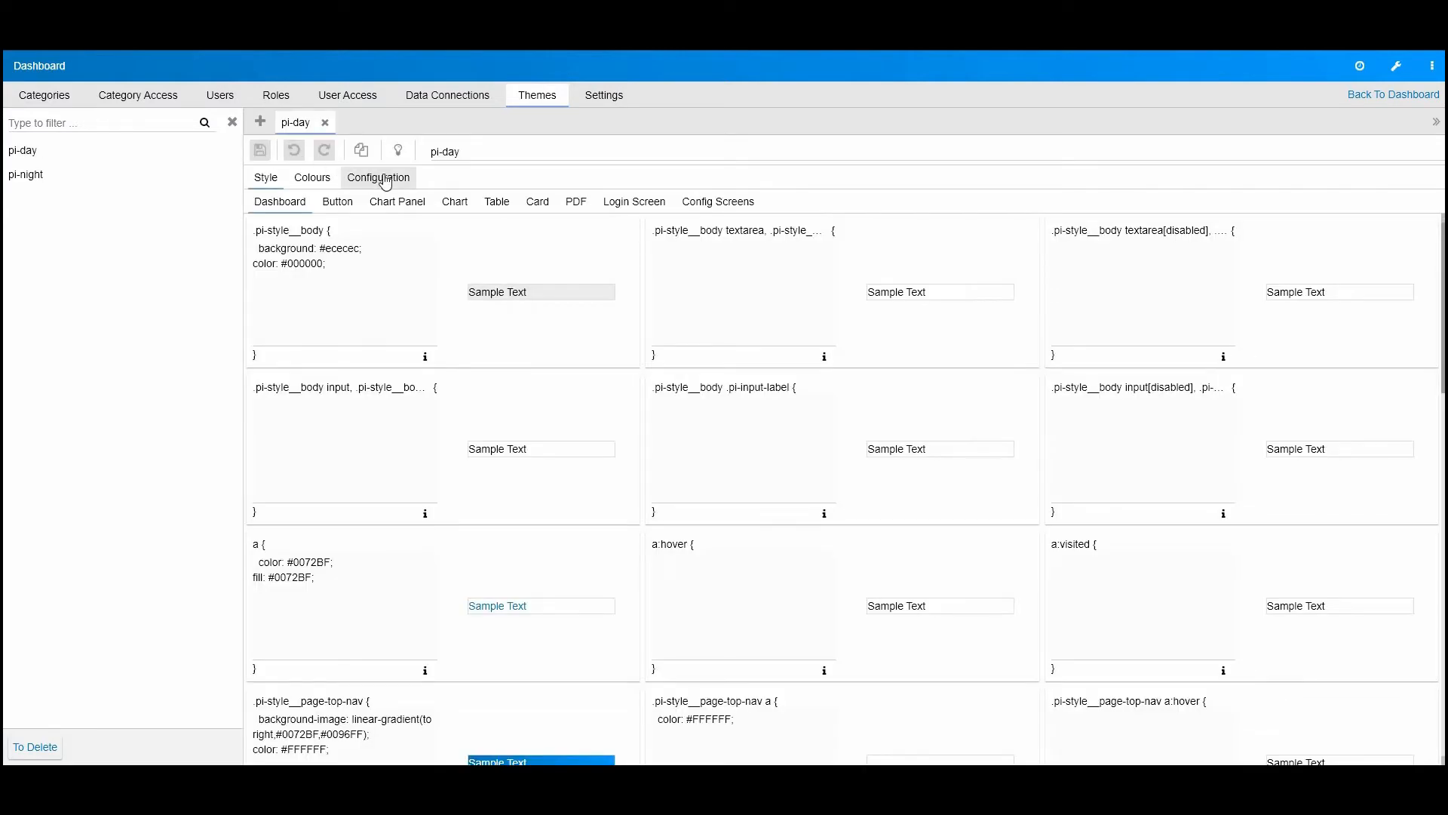
pyautogui.click(383, 180)
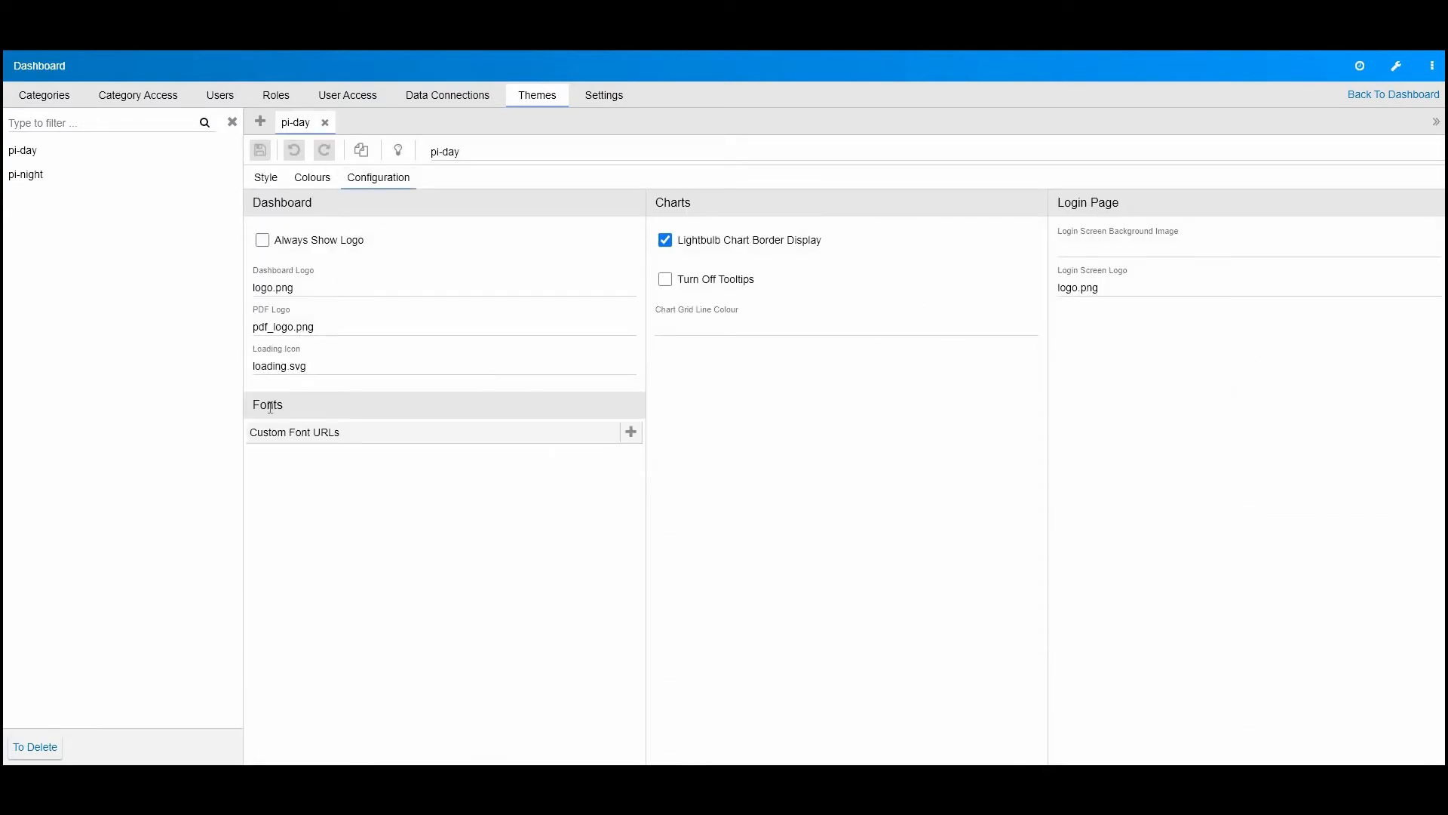
pyautogui.doubleClick(297, 405)
pyautogui.moveTo(253, 431); pyautogui.dragTo(373, 443)
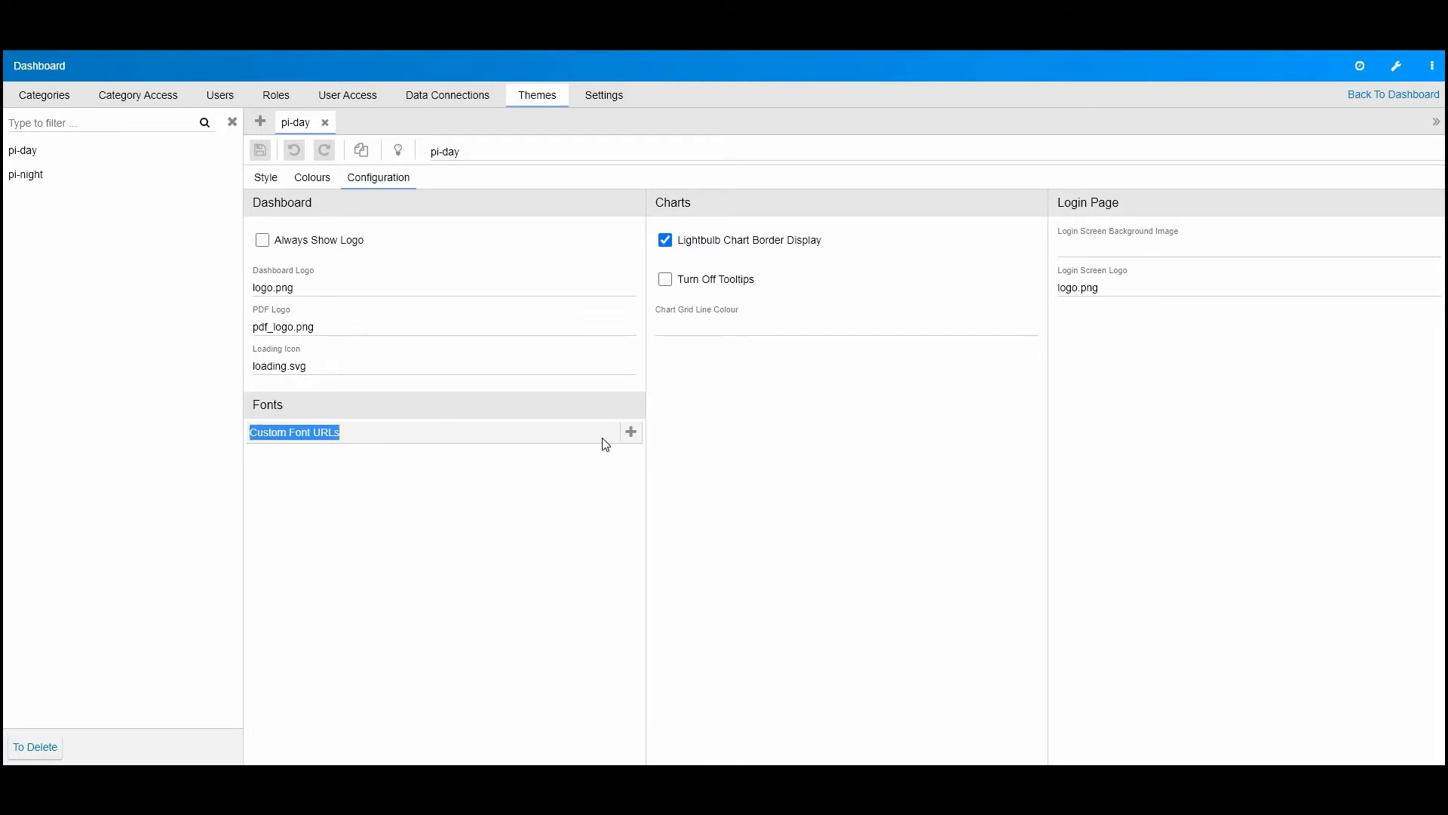
# Step: Add a blank custom font URL entry to the pi-day theme and remove the extra rows so one remains
pyautogui.click(631, 433)
pyautogui.click(631, 433)
pyautogui.click(631, 433)
pyautogui.moveTo(257, 433); pyautogui.dragTo(315, 456)
pyautogui.click(315, 457)
pyautogui.click(317, 477)
pyautogui.click(320, 499)
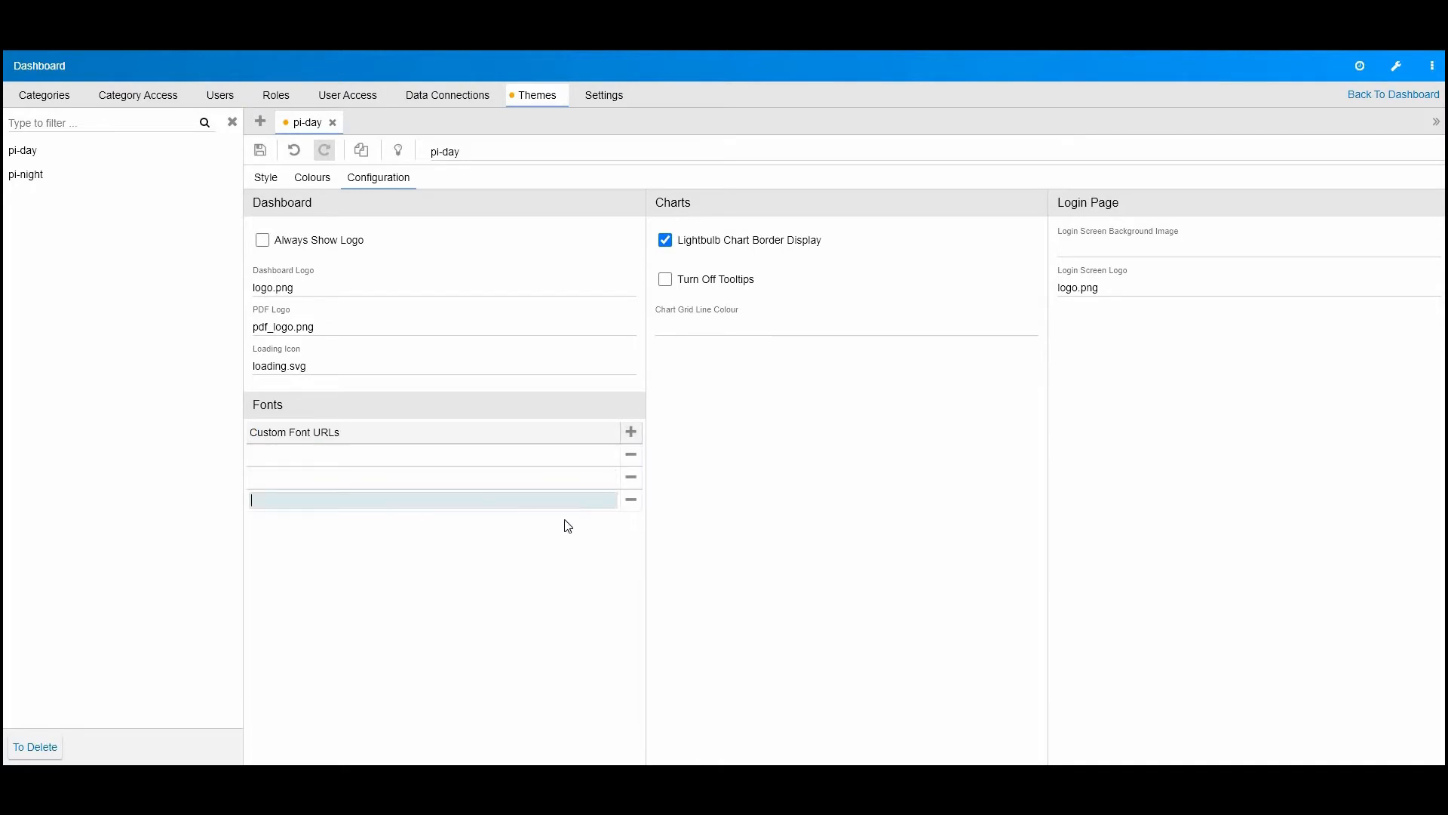
pyautogui.click(631, 499)
pyautogui.click(631, 476)
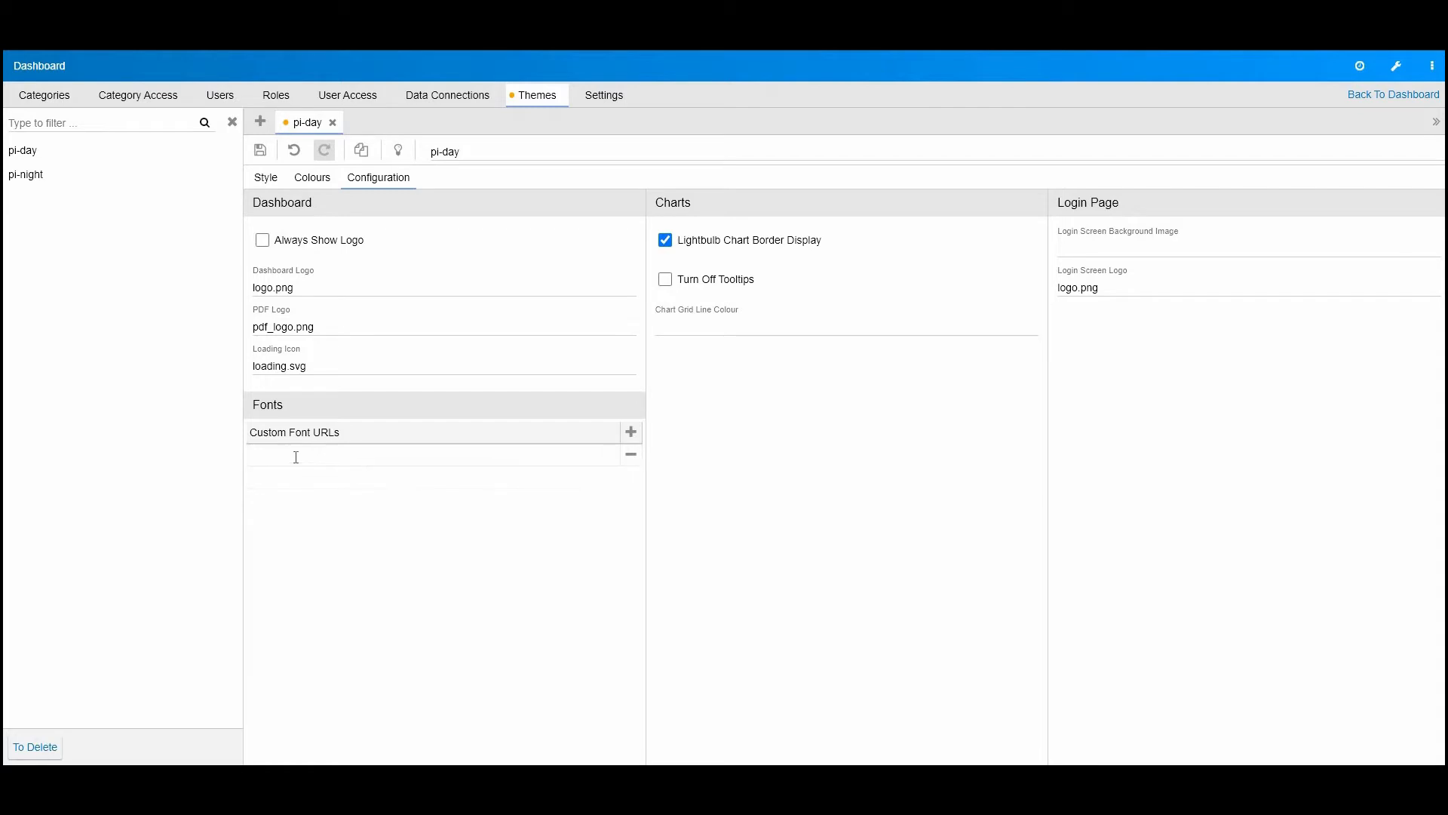
# Step: Copy the Kumbh Sans Google Fonts URL from the Notepad note into the custom font URL entry and save the theme
pyautogui.click(490, 780)
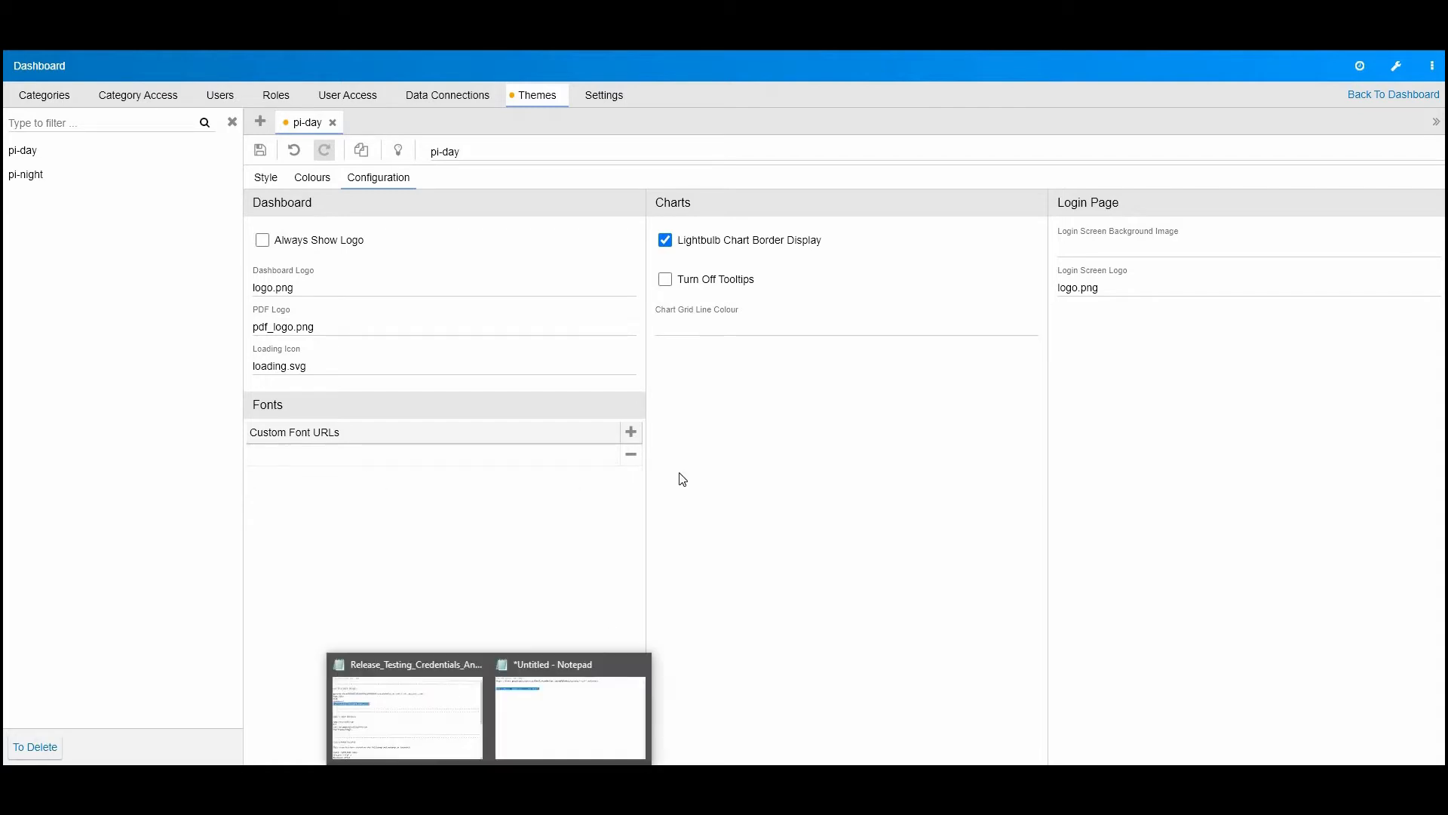
pyautogui.click(587, 702)
pyautogui.moveTo(1122, 124); pyautogui.dragTo(557, 126)
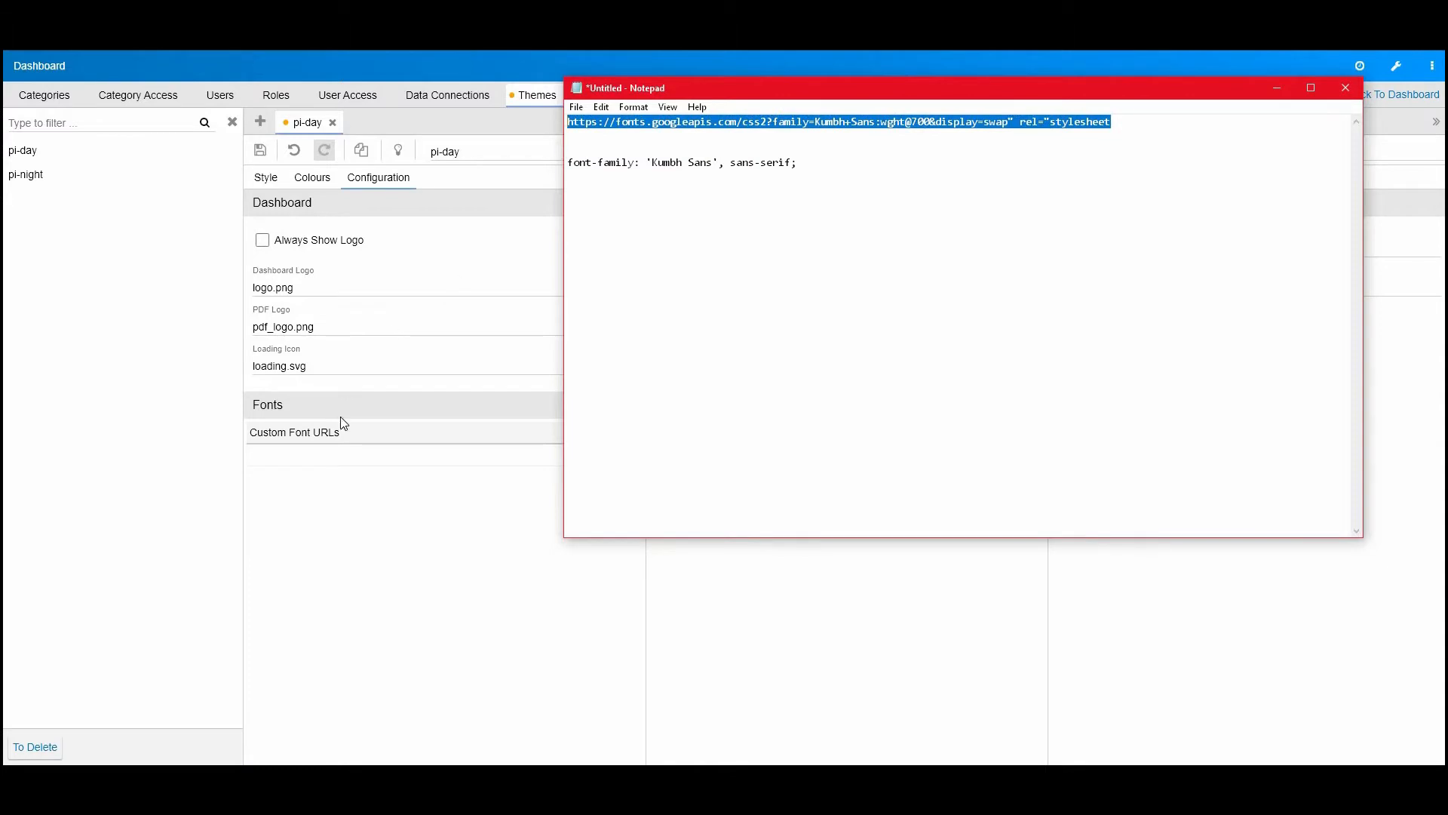
pyautogui.click(316, 454)
pyautogui.write('https://fonts.googleapis.com/css2?family=Kumbh+Sans:wght@700&display=swap')
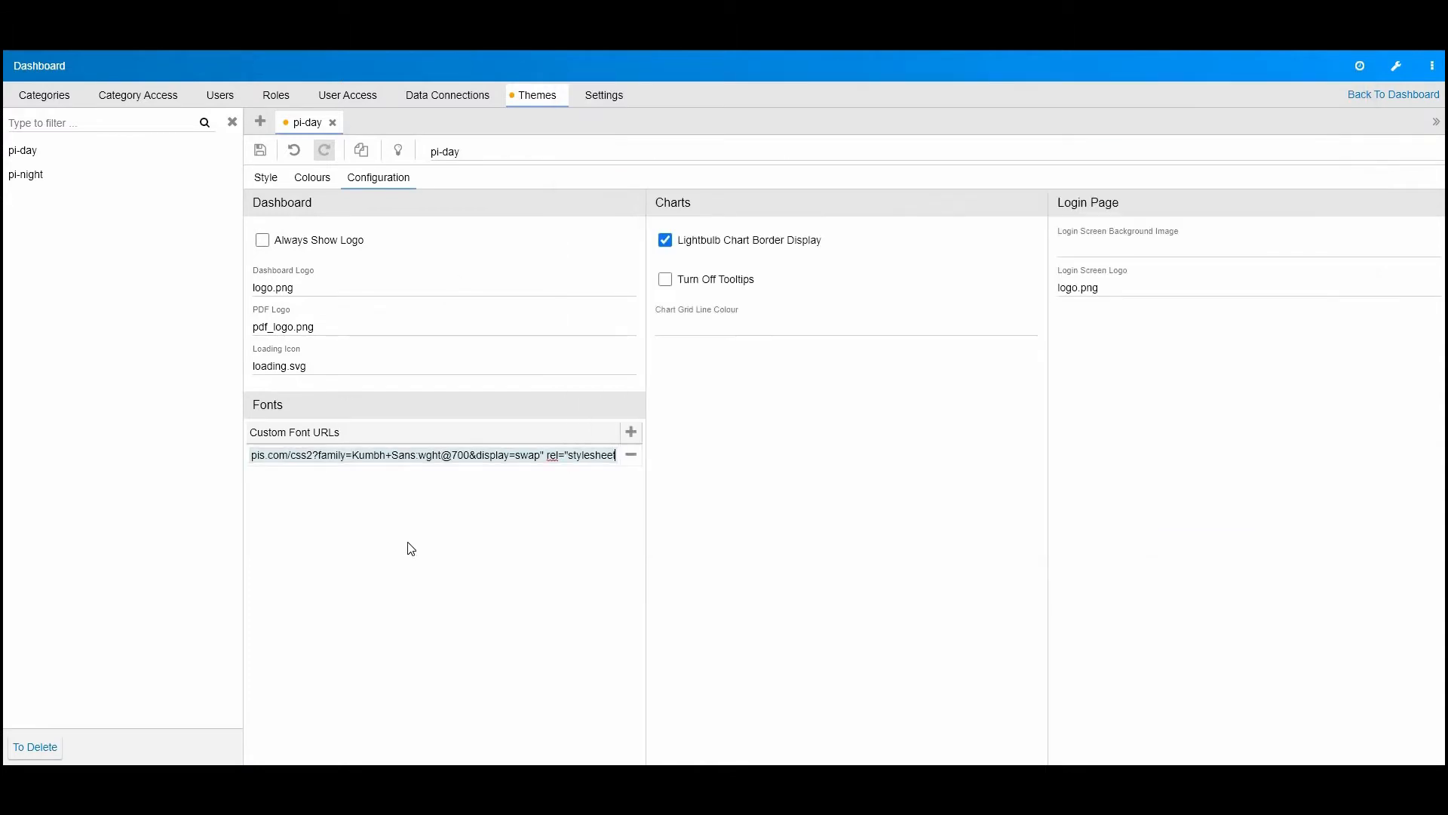
pyautogui.click(261, 150)
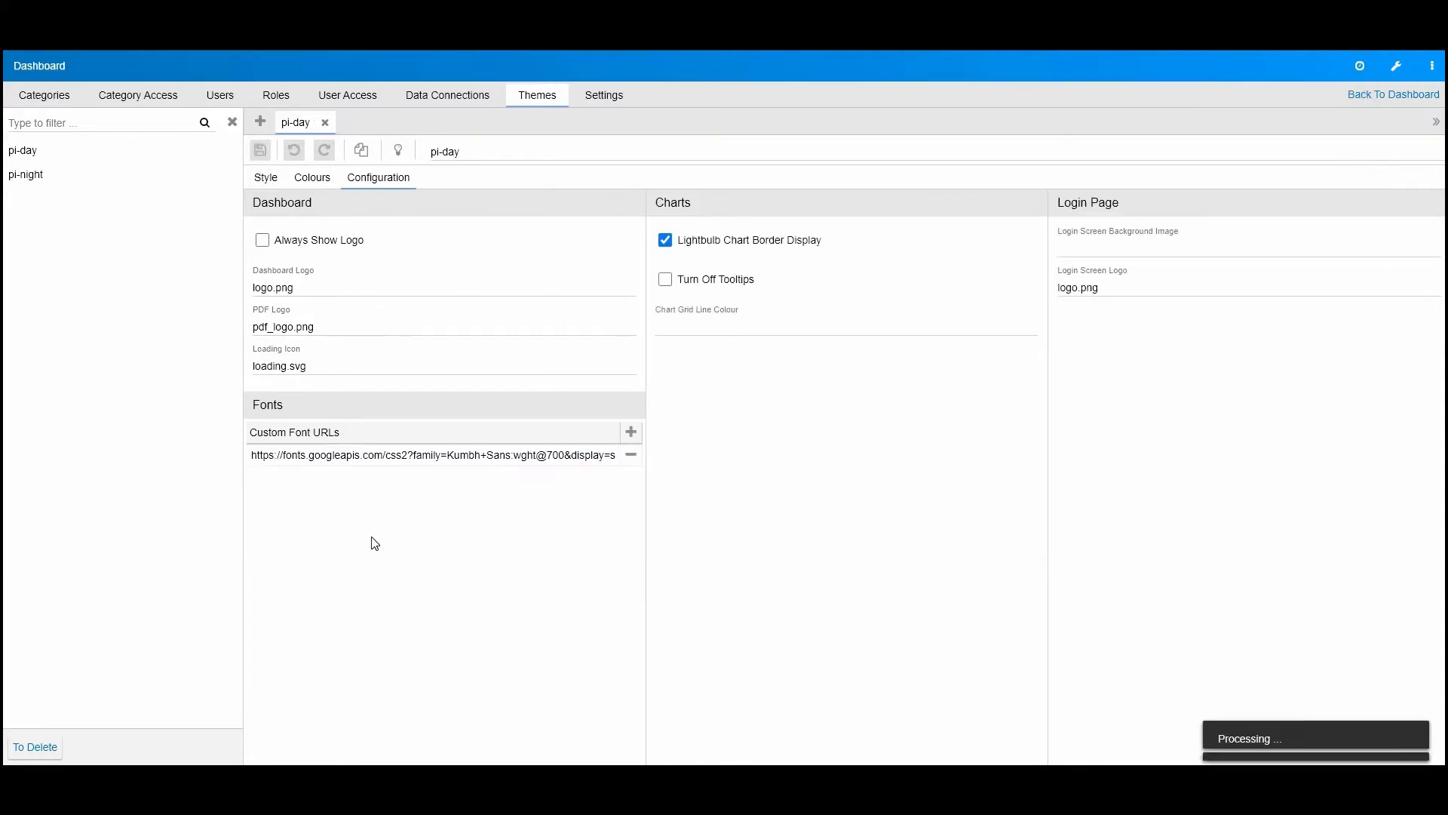
# Step: Add font-family: 'Kumbh Sans', sans-serif; from the Notepad note to the theme's .pi-style__body style and save the theme
pyautogui.click(265, 178)
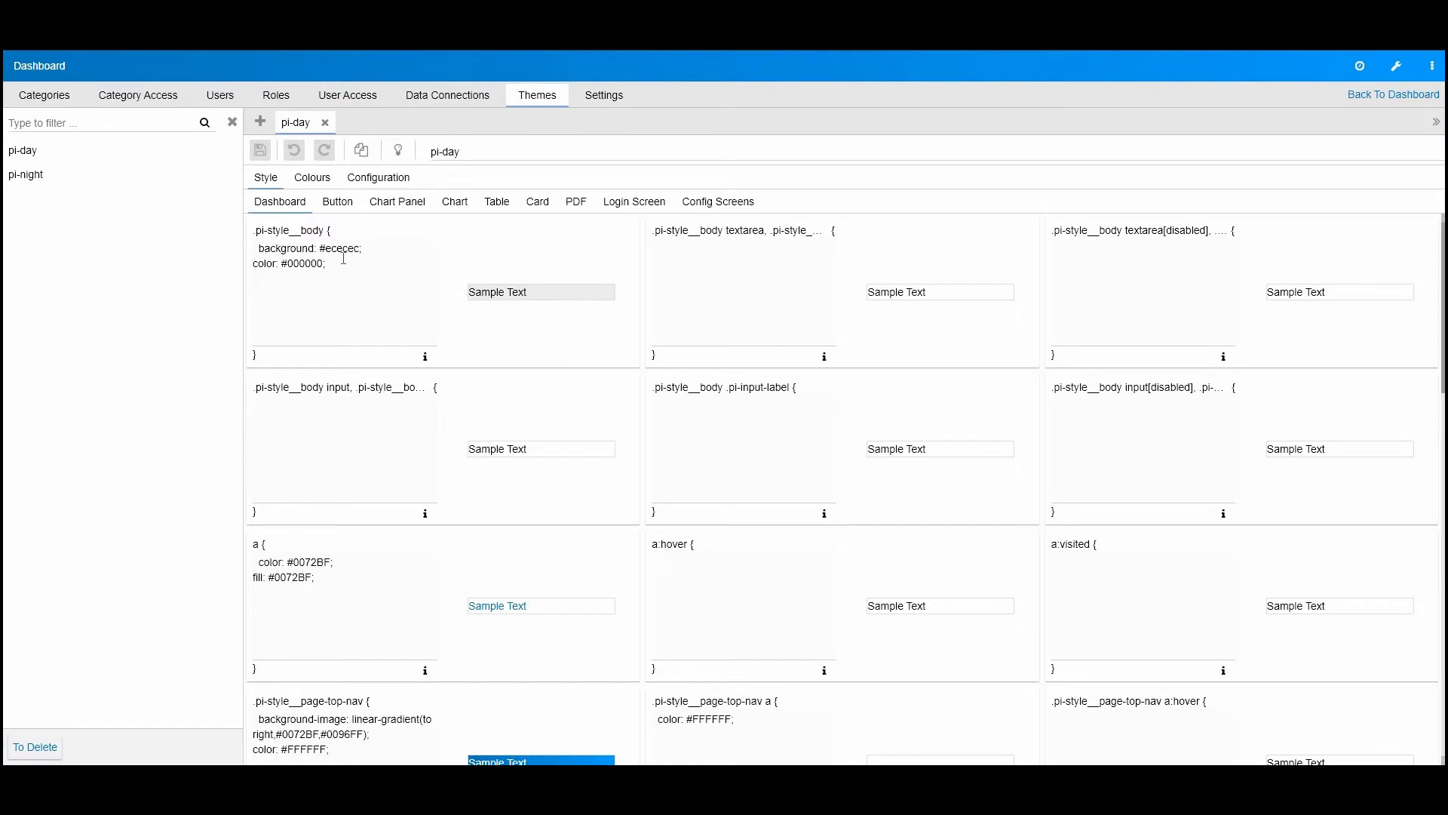
pyautogui.moveTo(366, 233); pyautogui.dragTo(261, 229)
pyautogui.click(254, 233)
pyautogui.click(488, 780)
pyautogui.click(570, 717)
pyautogui.moveTo(866, 162); pyautogui.dragTo(549, 189)
pyautogui.hotkey('ctrl', 'c')
pyautogui.click(344, 292)
pyautogui.hotkey('ctrl', 'v')
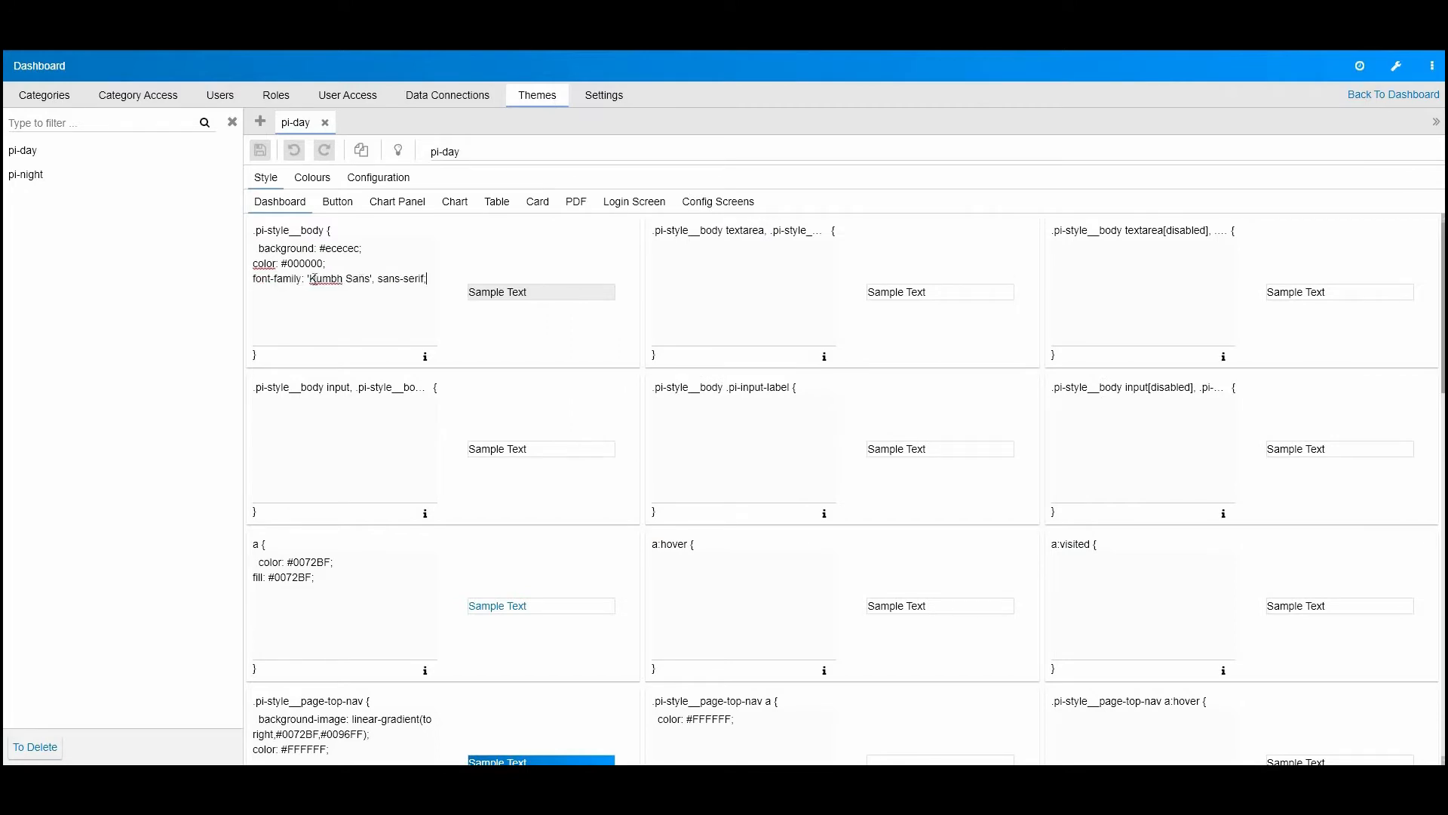
pyautogui.click(258, 157)
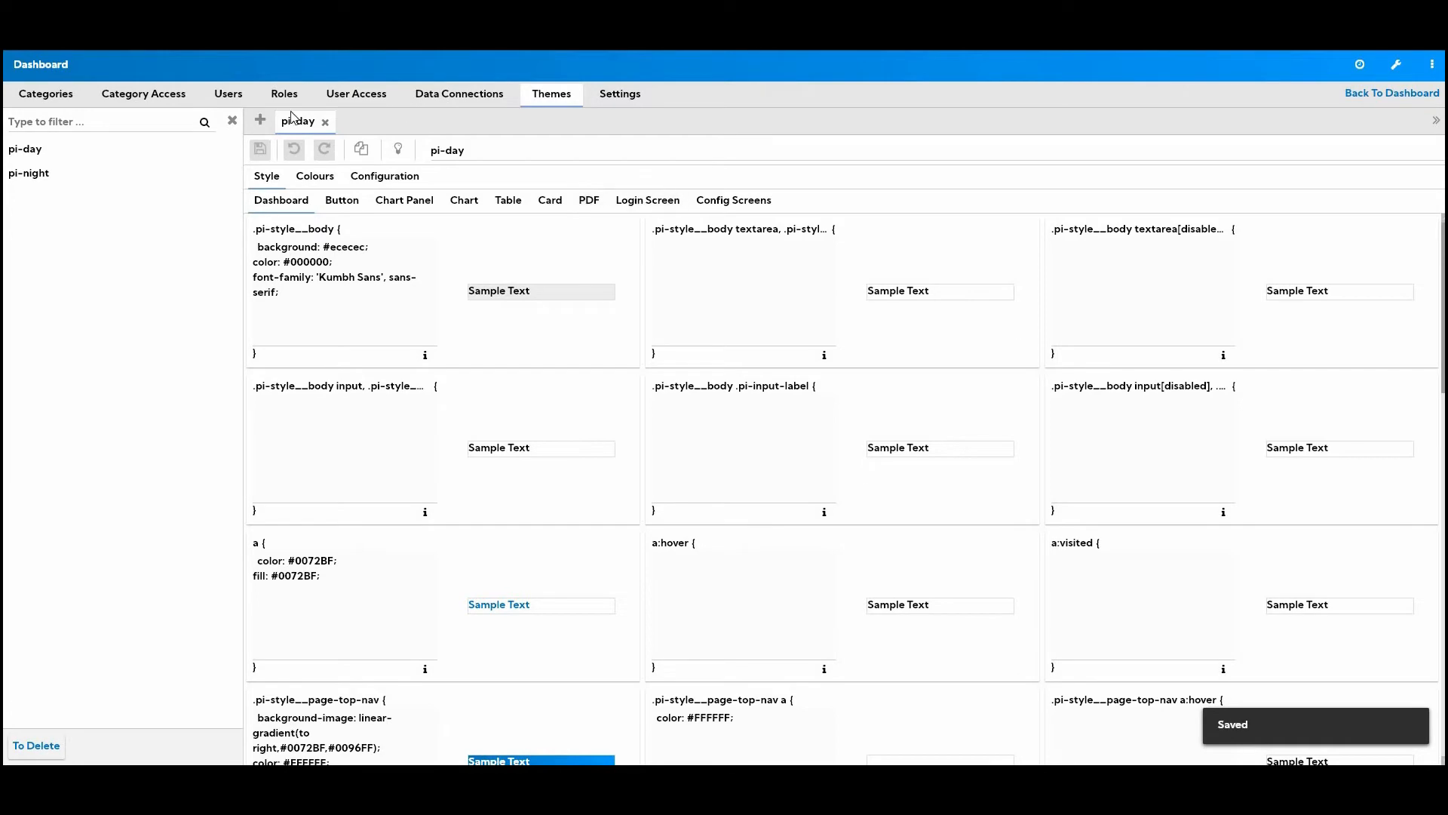
# Step: Examine the grouped system variables in the administration settings, including the CSV delimiter and CSV quoting options
pyautogui.click(44, 74)
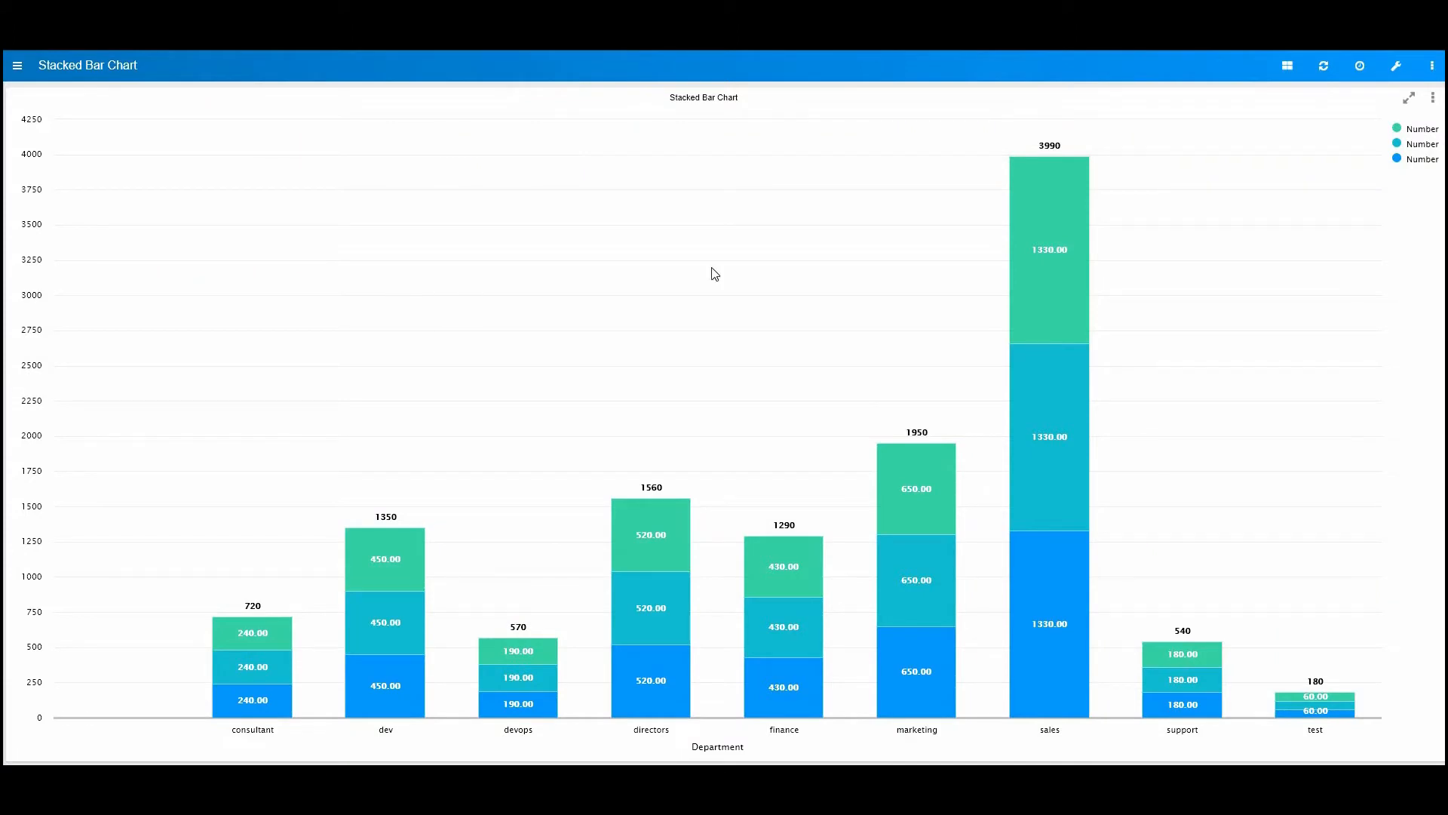
pyautogui.click(1395, 66)
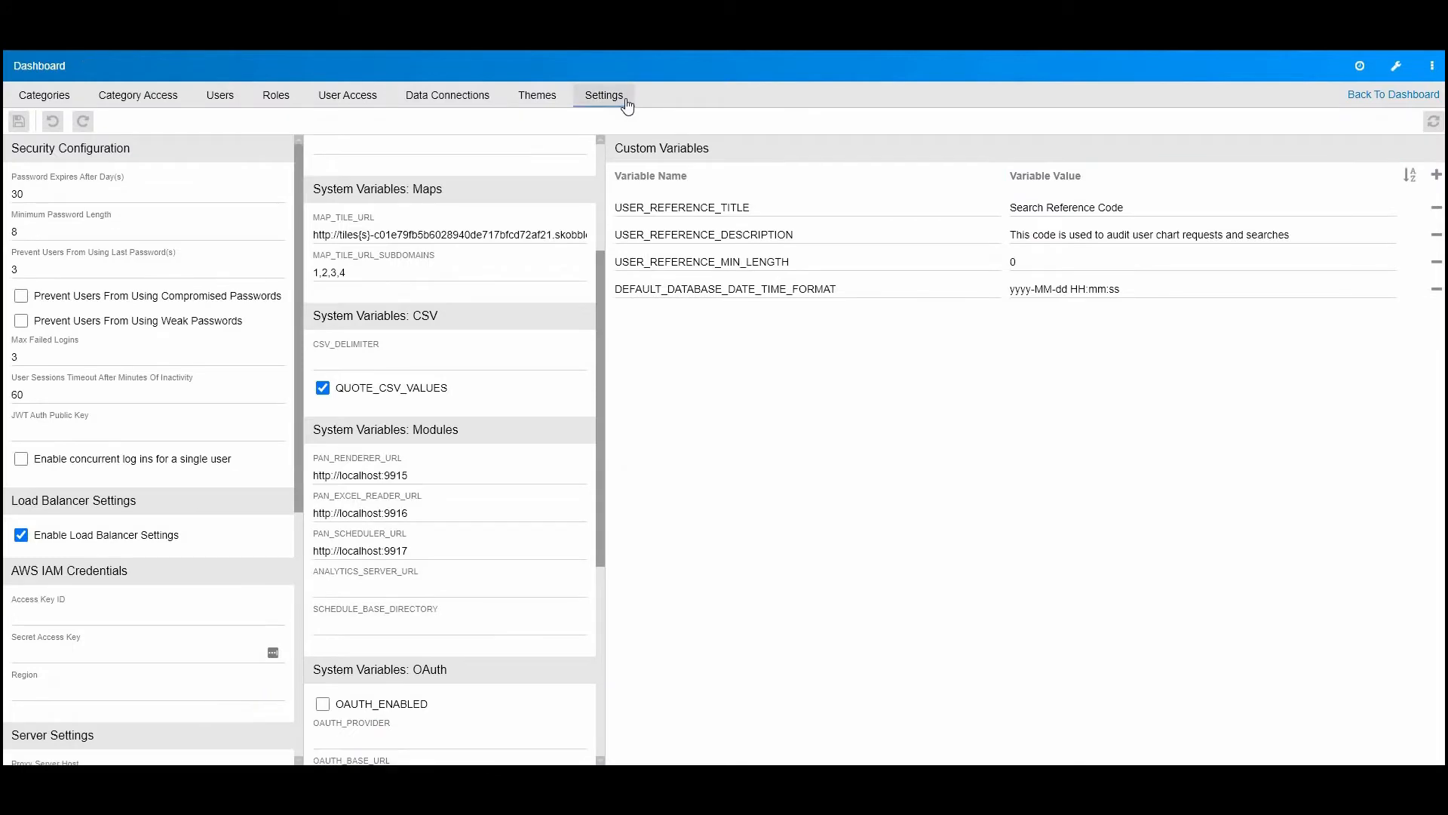
pyautogui.scroll(3, 489, 218)
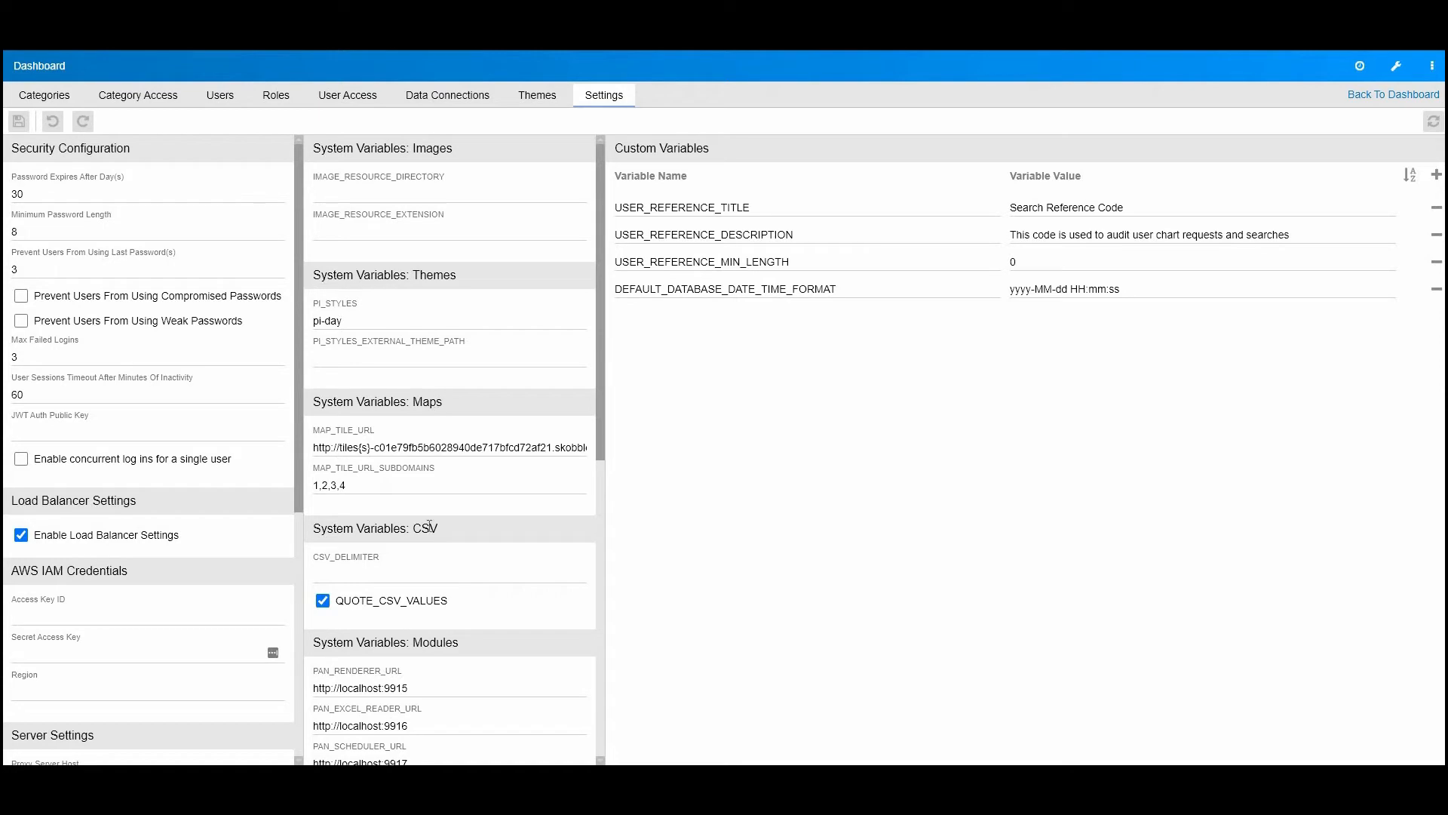
pyautogui.scroll(-4, 474, 549)
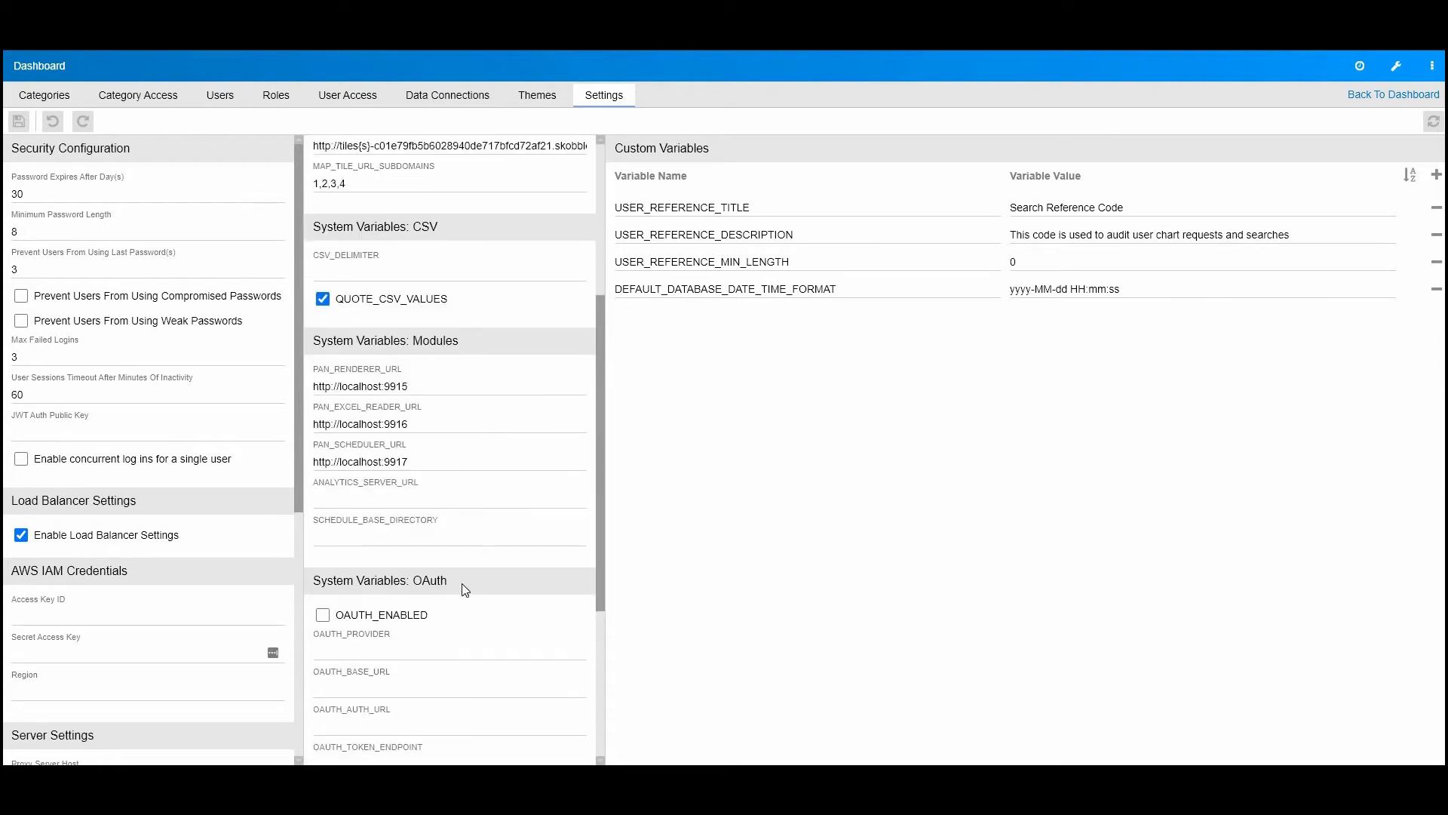
pyautogui.scroll(-4, 463, 588)
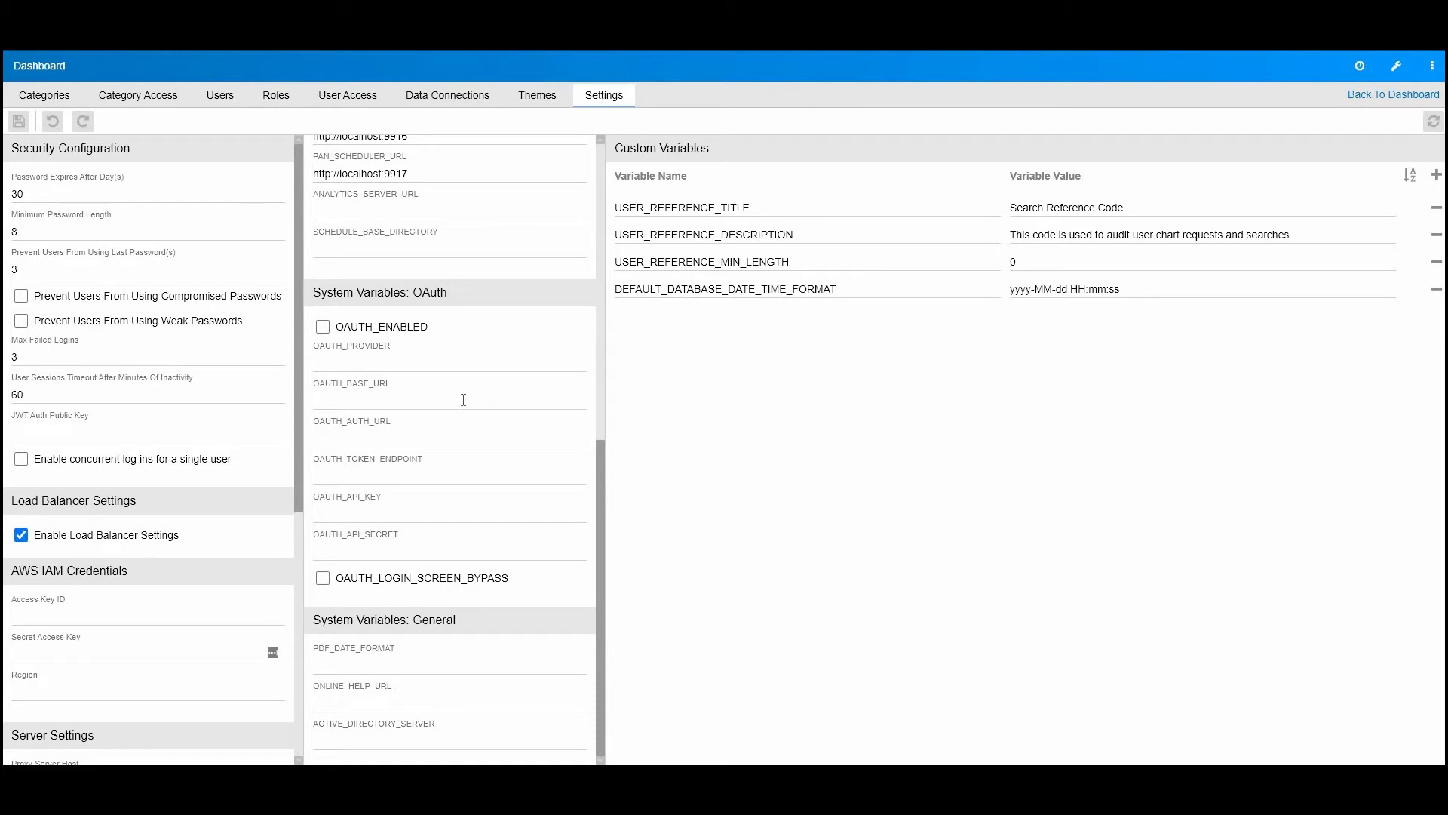
pyautogui.scroll(4, 463, 399)
pyautogui.moveTo(324, 241); pyautogui.dragTo(439, 242)
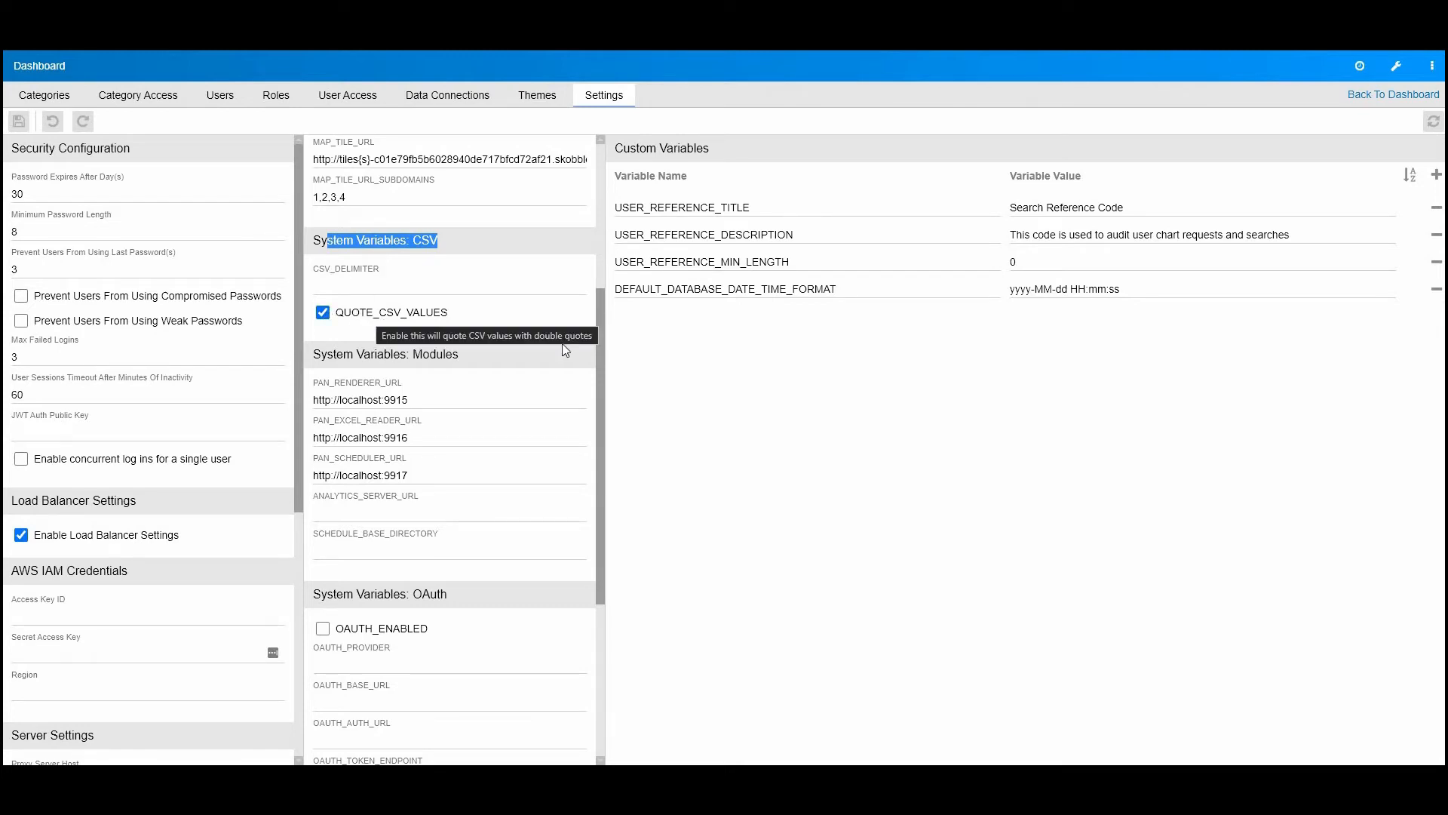
pyautogui.click(344, 246)
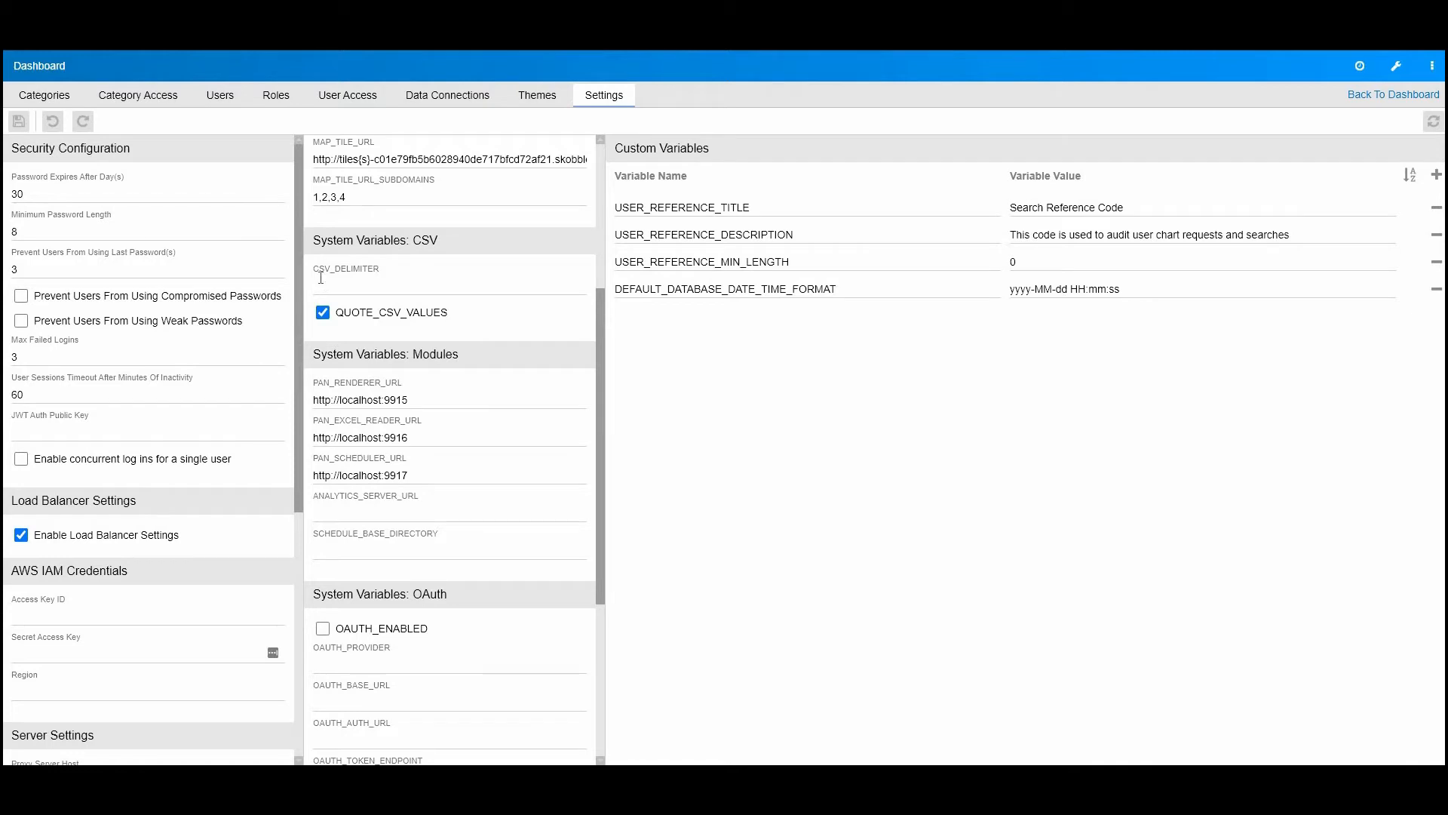
# Step: Return to the dashboard and export the Stacked Bar Chart as a CSV file
pyautogui.click(1345, 94)
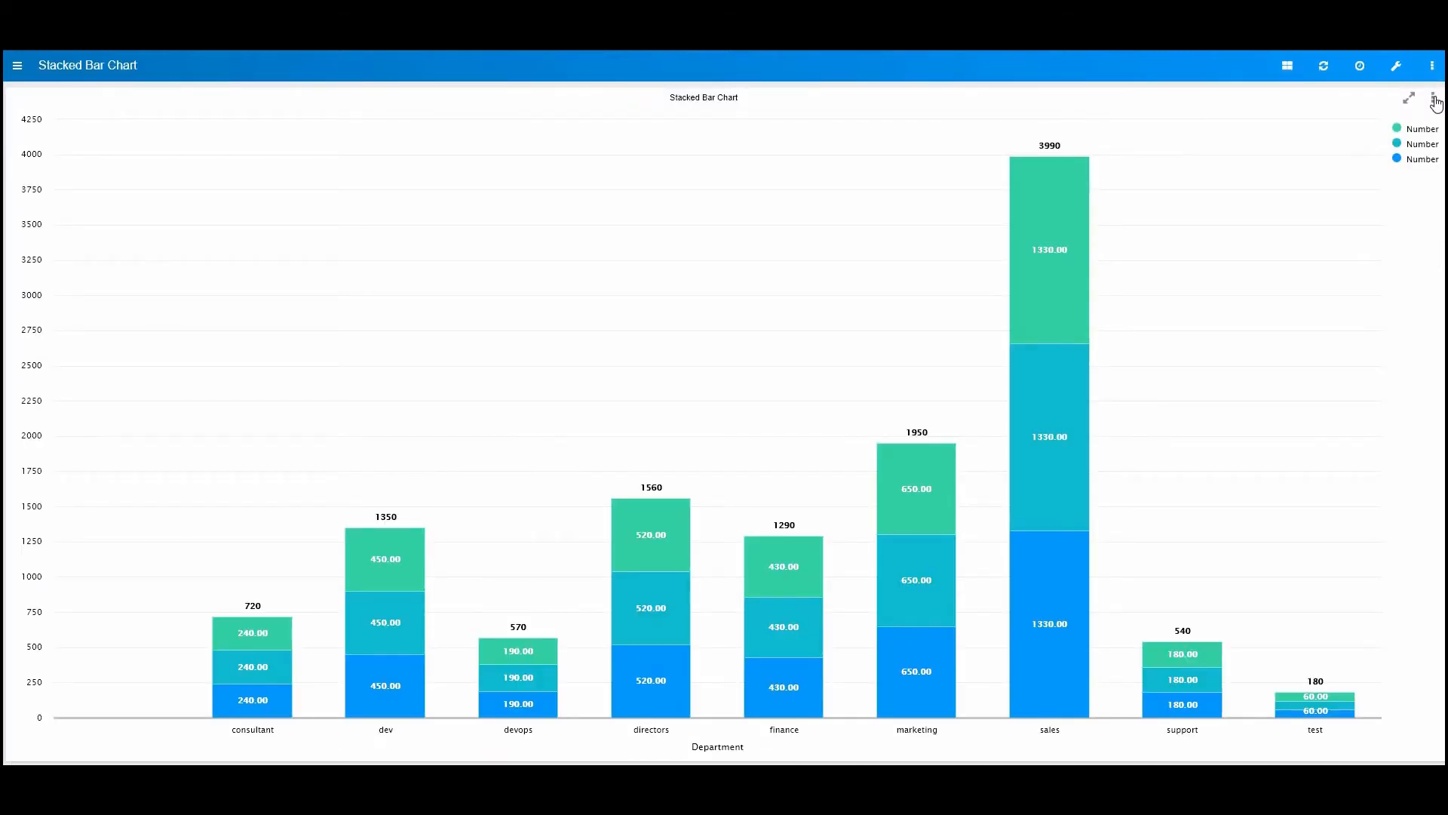
pyautogui.click(1435, 104)
pyautogui.click(1330, 181)
# Step: Open the downloaded Stacked_Bar_Chart.csv in Notepad++ and examine how its values are quoted and separated
pyautogui.hotkey('alt', 'Tab')
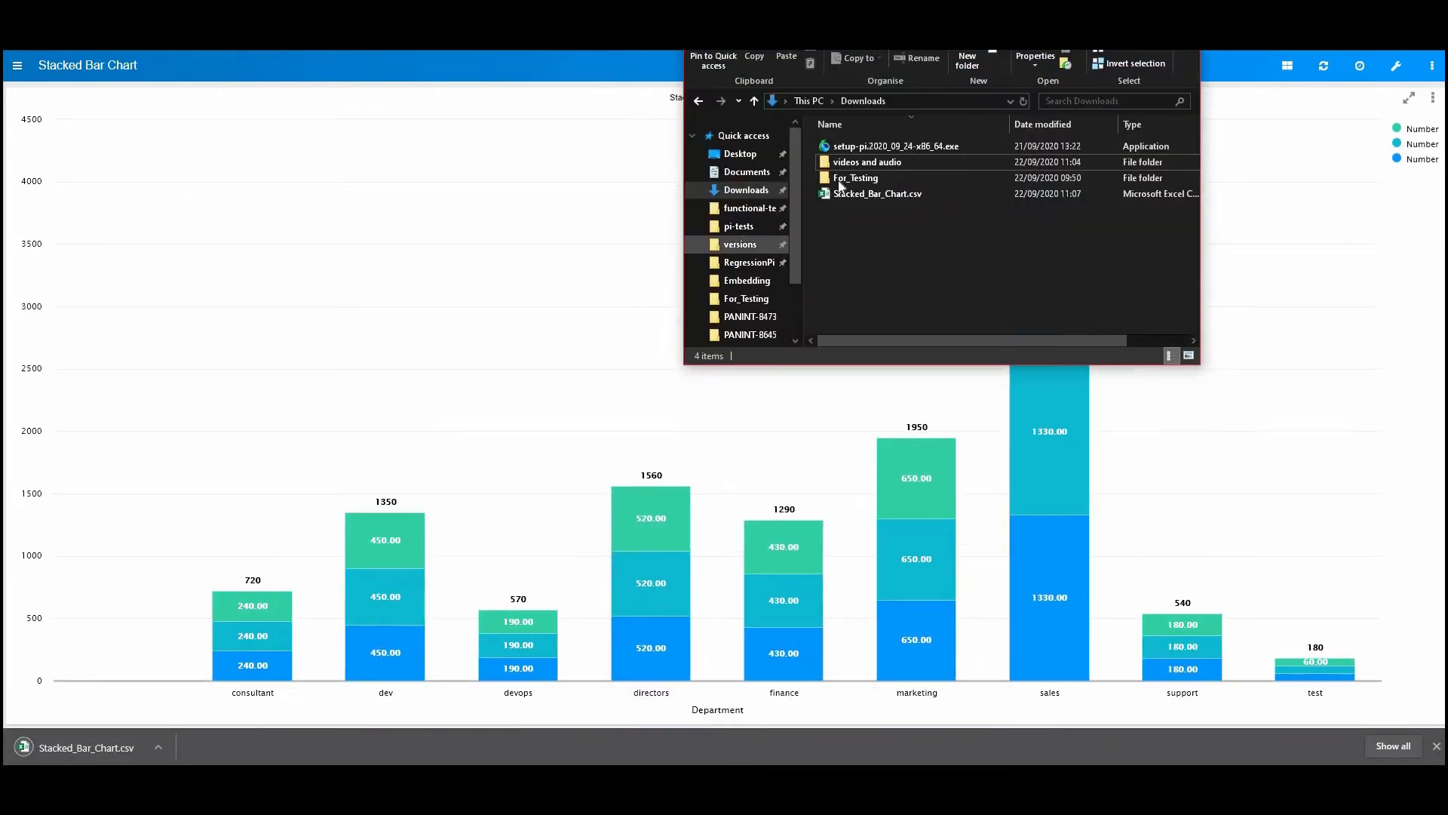
pyautogui.rightClick(874, 193)
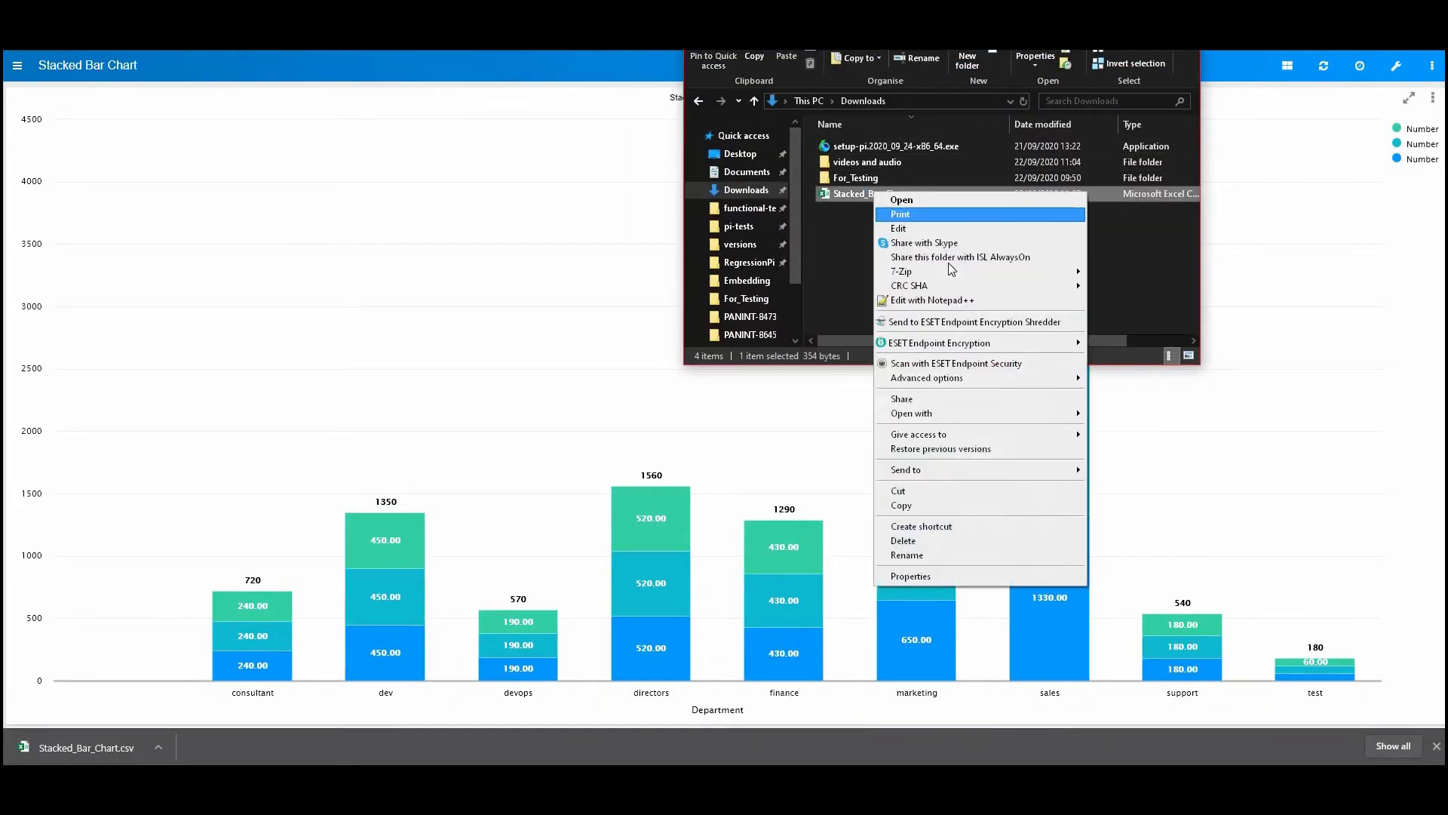
pyautogui.click(951, 301)
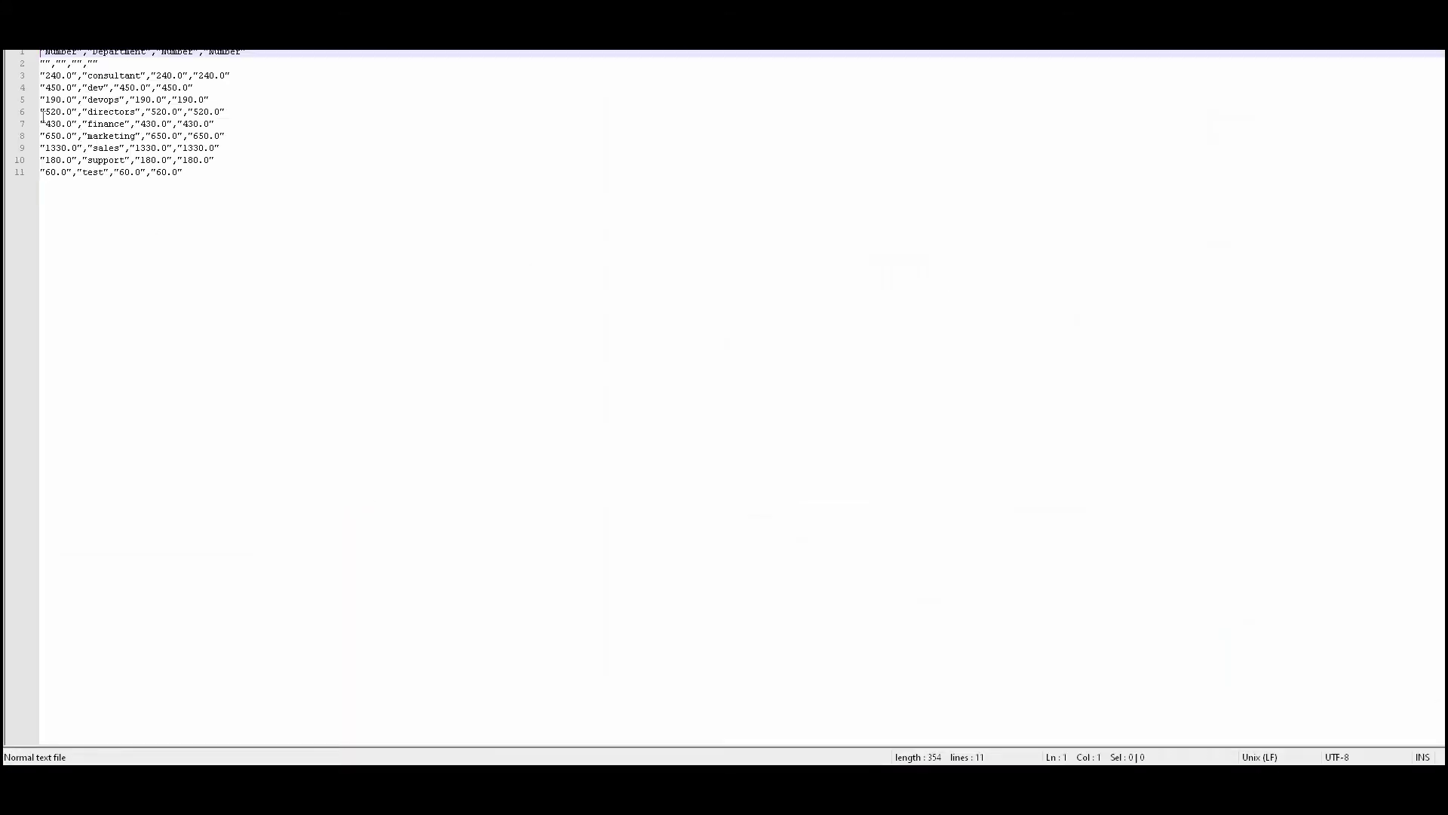
pyautogui.click(42, 113)
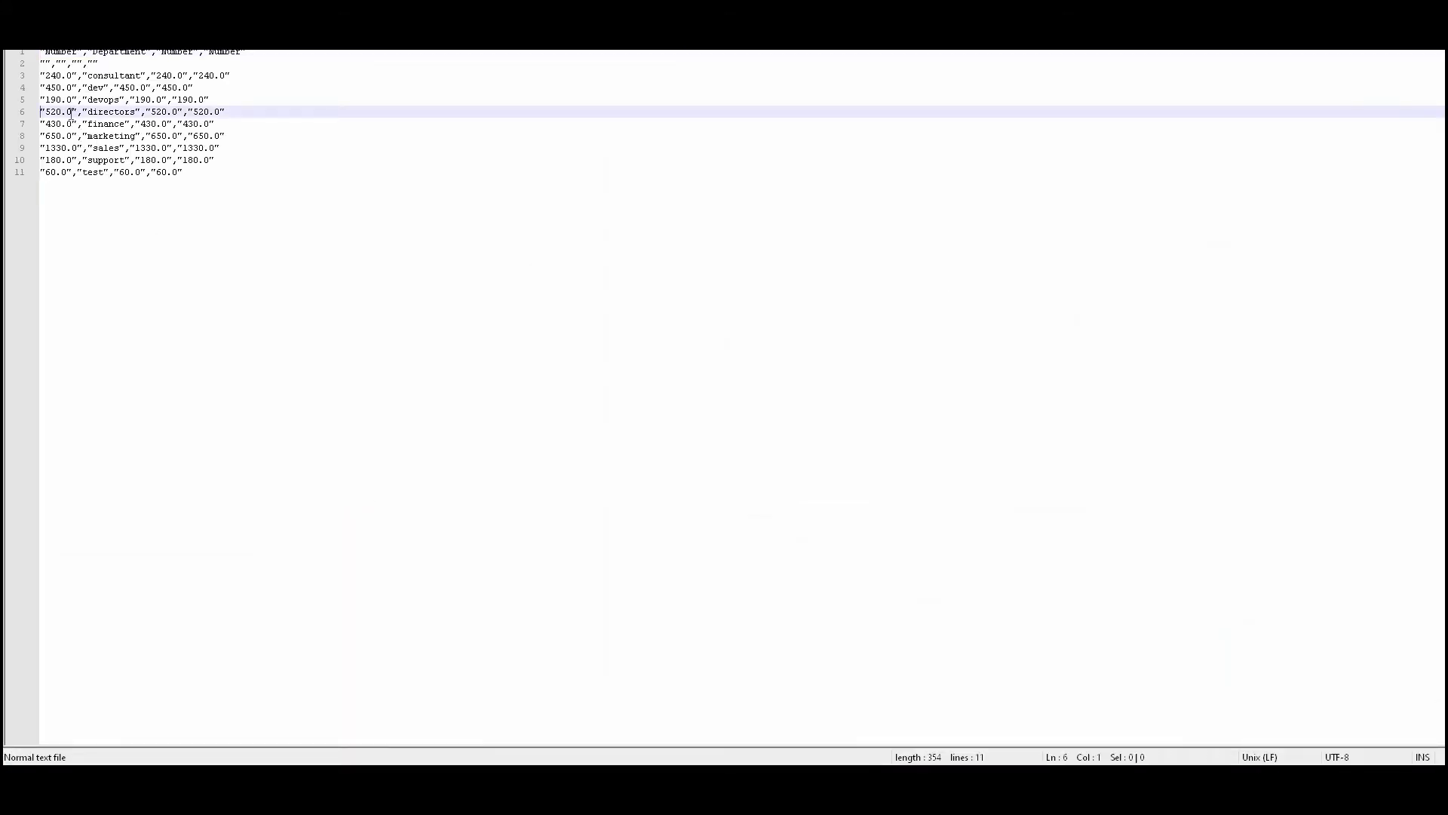
pyautogui.click(81, 123)
pyautogui.moveTo(80, 123); pyautogui.dragTo(78, 124)
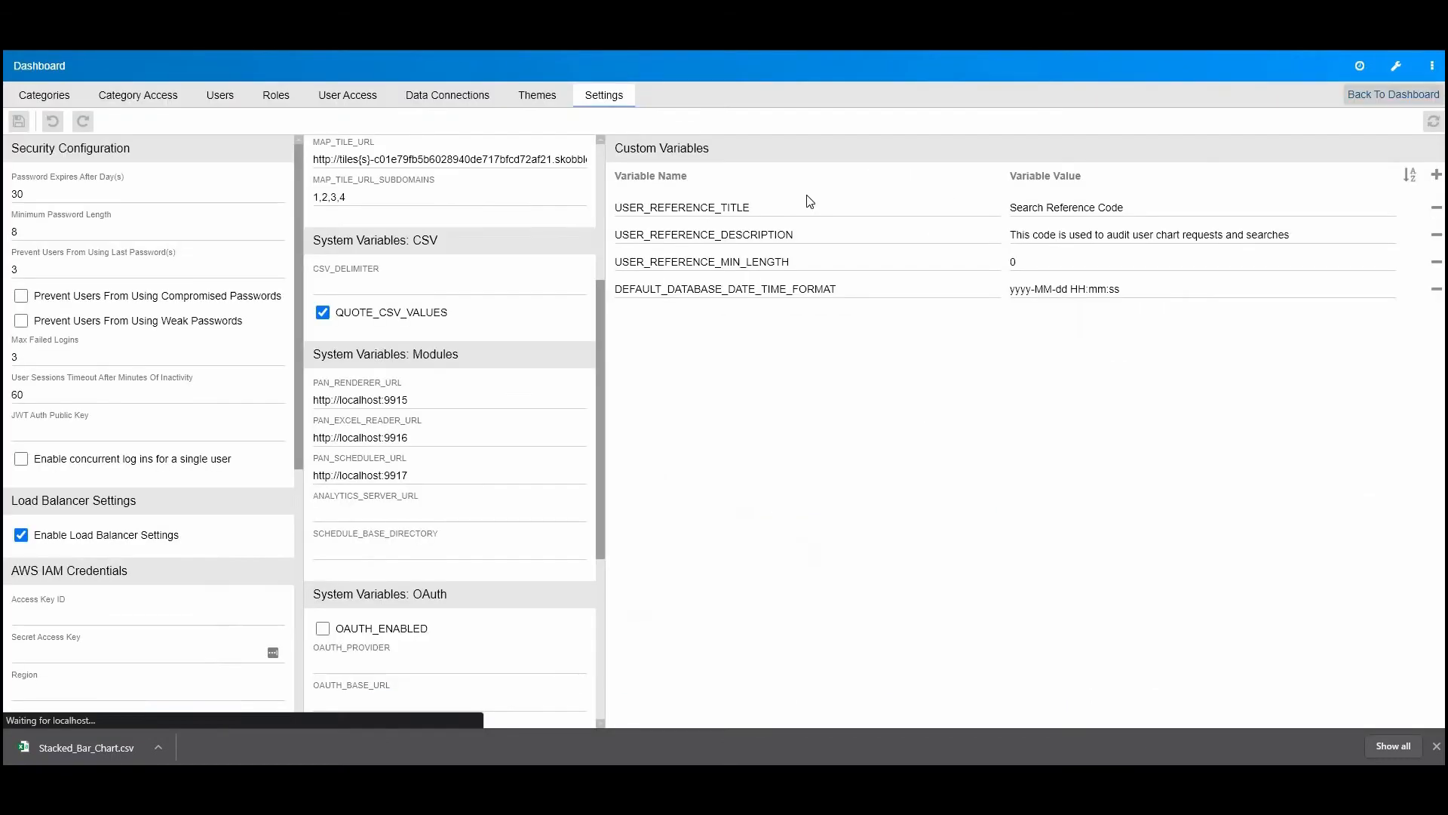
# Step: Set CSV_DELIMITER to a semicolon, disable QUOTE_CSV_VALUES, and save the settings
pyautogui.click(337, 313)
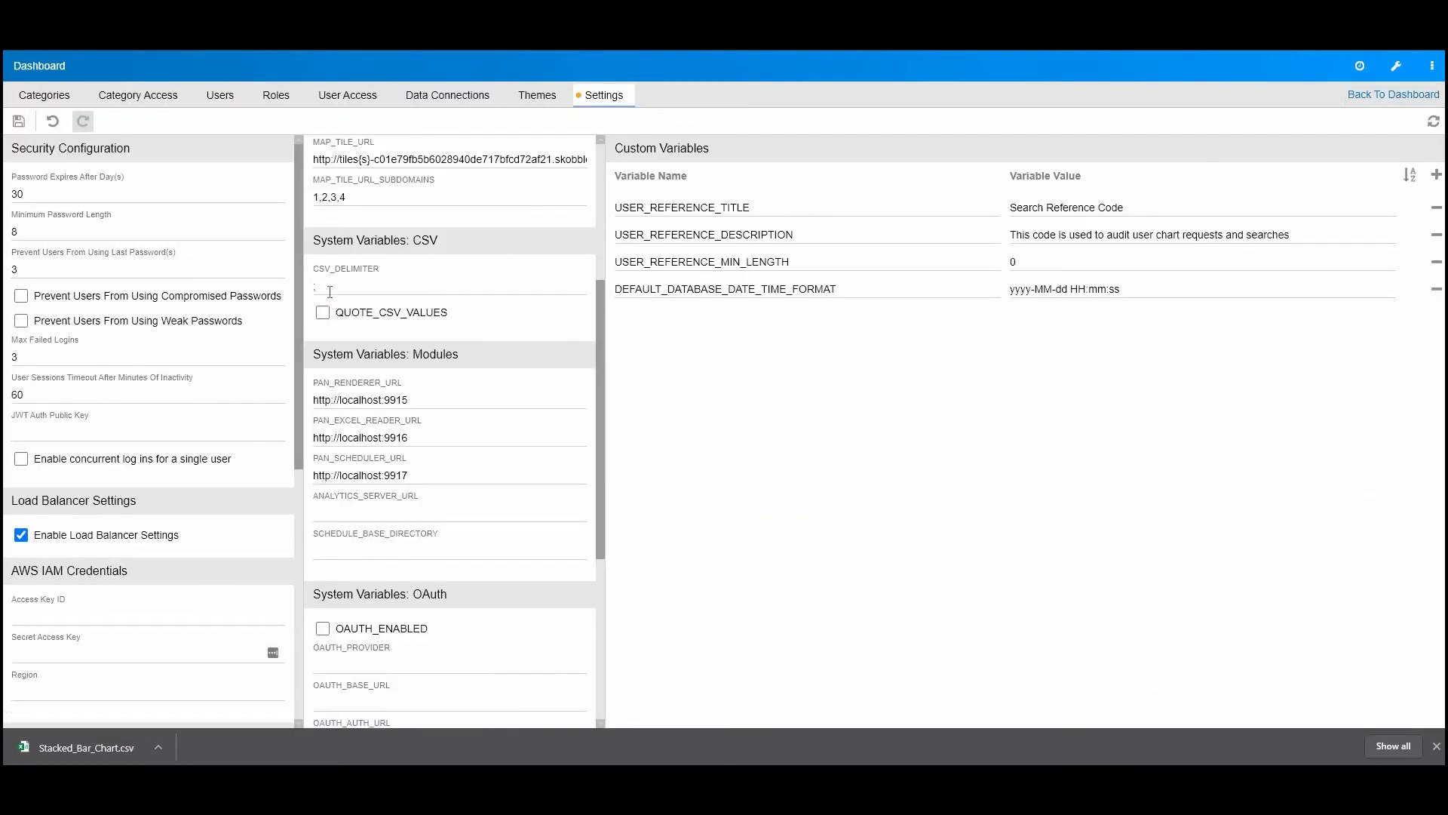
pyautogui.click(20, 122)
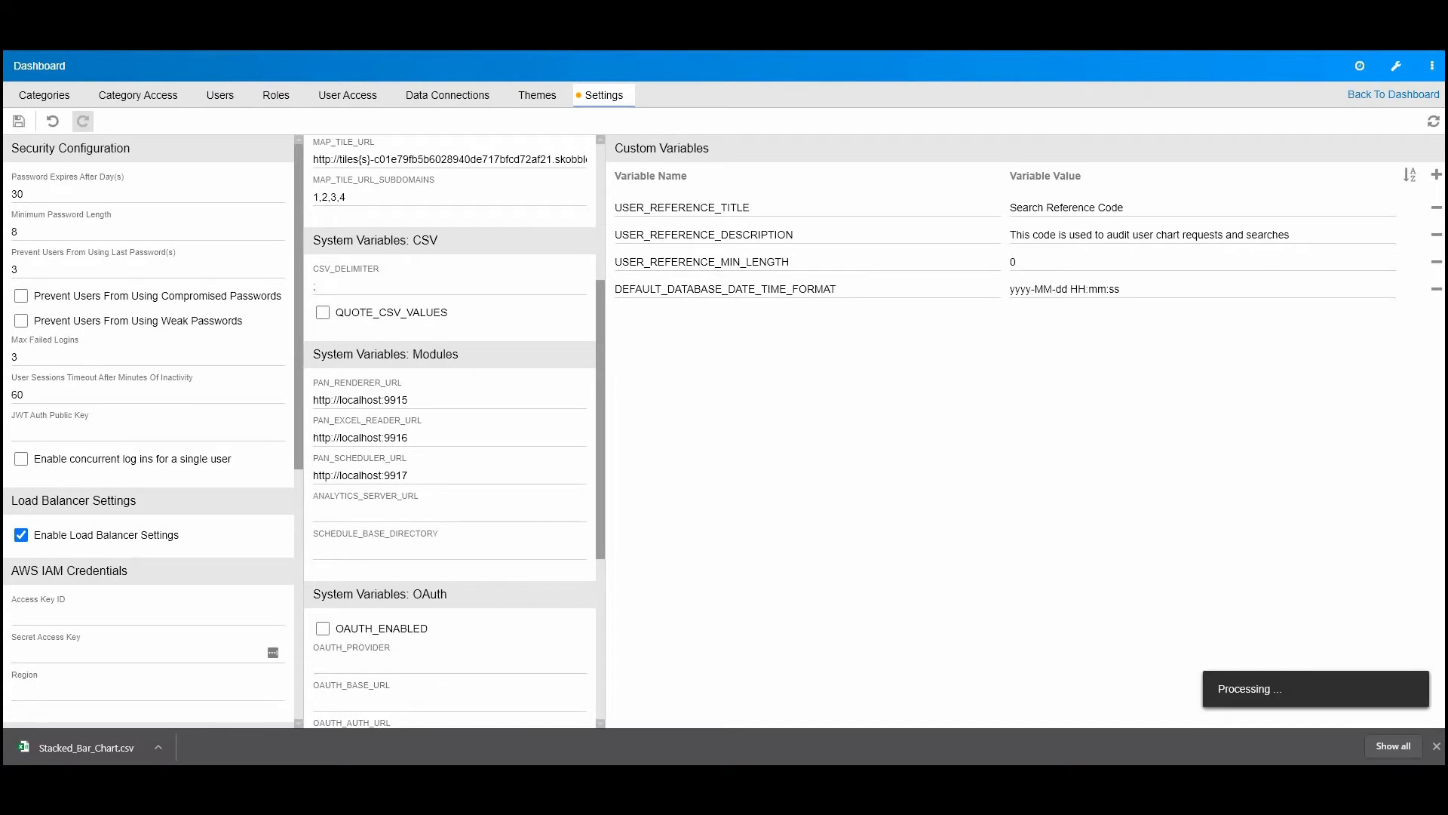
# Step: Go back to the dashboard and export the Stacked Bar Chart to CSV again with the changed settings
pyautogui.click(1400, 97)
pyautogui.click(1433, 99)
pyautogui.click(1336, 175)
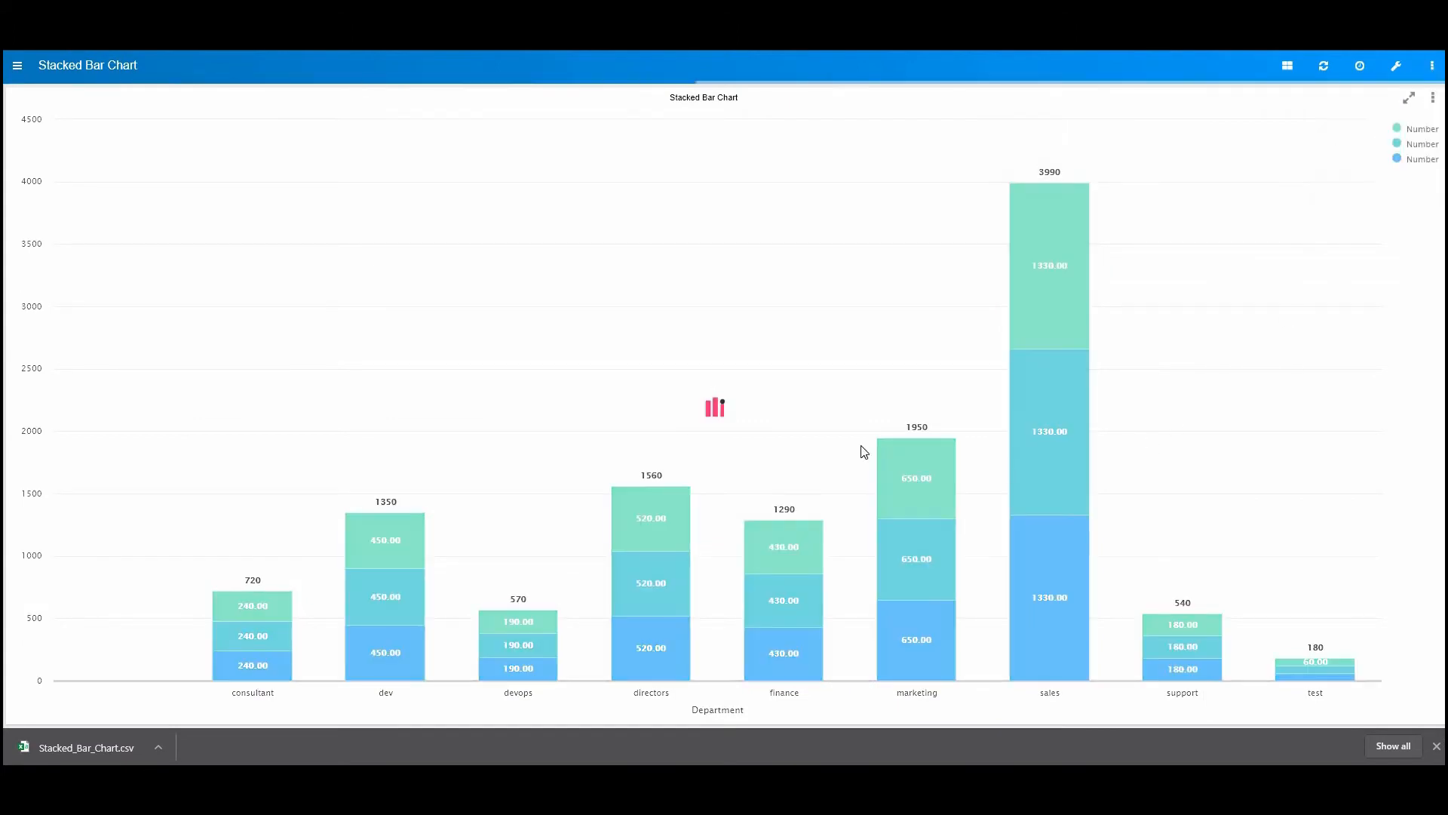
# Step: Open the downloaded Stacked_Bar_Chart (1).csv in Notepad++ and examine its delimiters and quoting
pyautogui.click(275, 780)
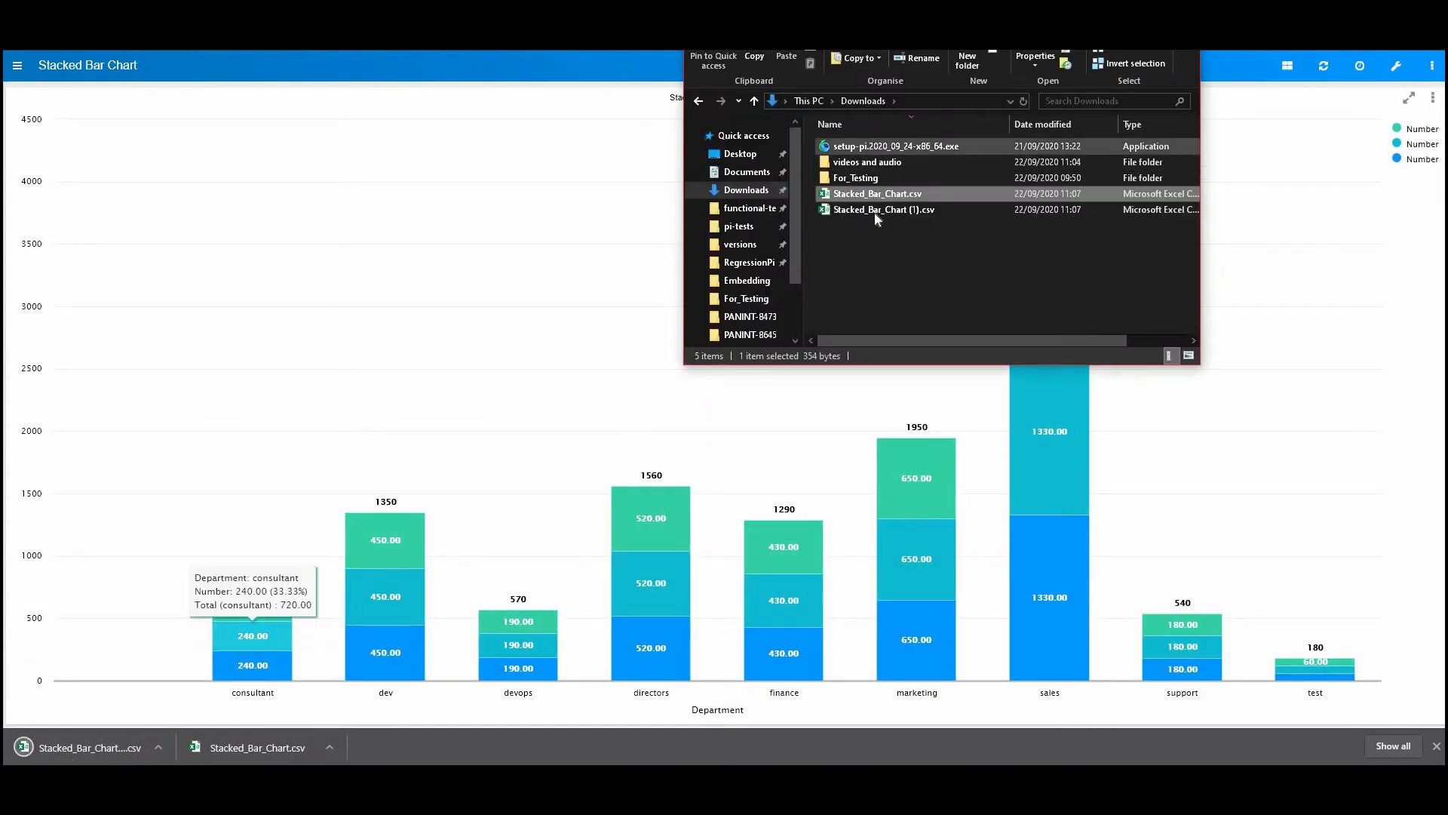
pyautogui.rightClick(875, 214)
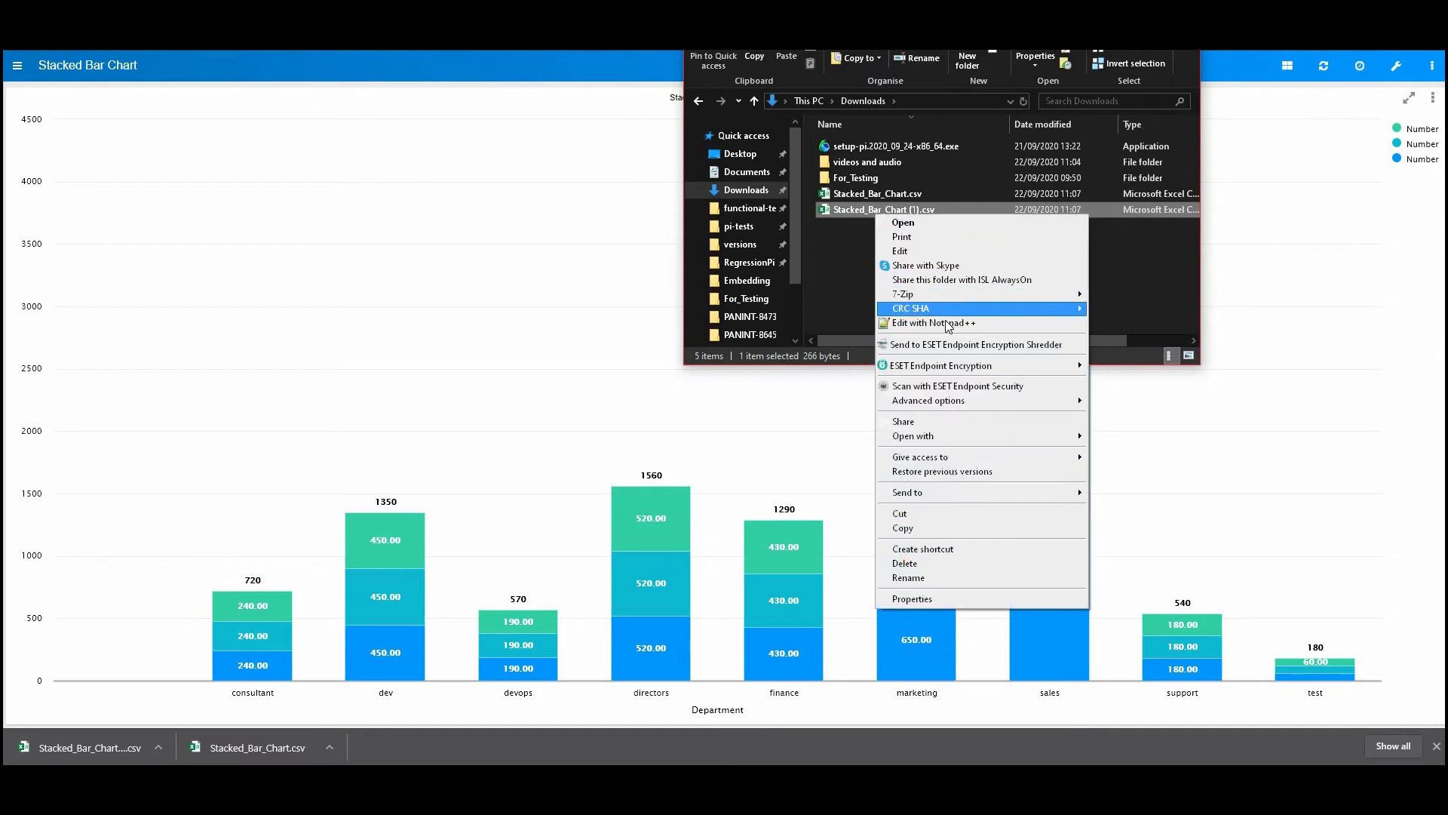
pyautogui.click(944, 320)
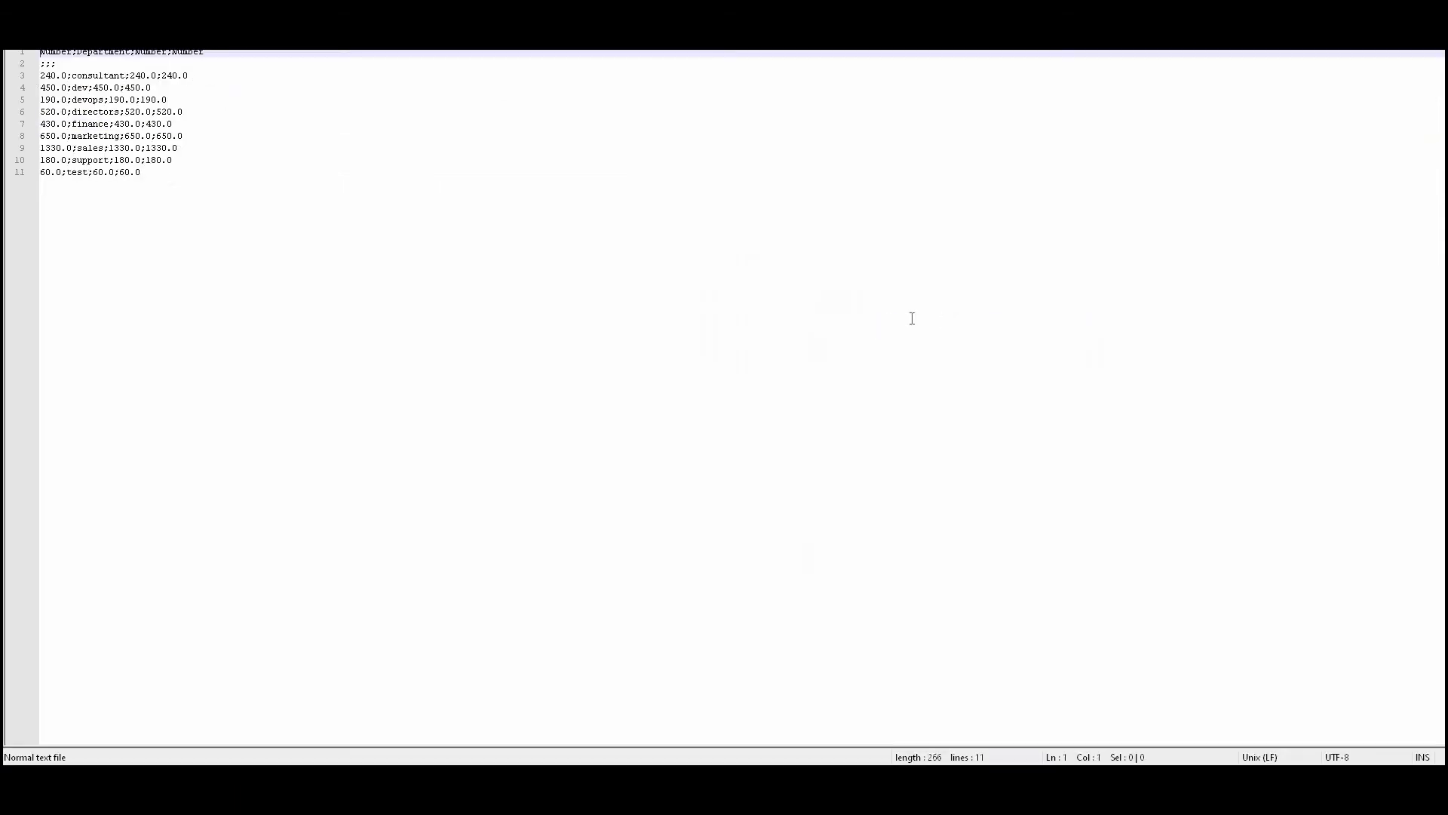
pyautogui.click(73, 136)
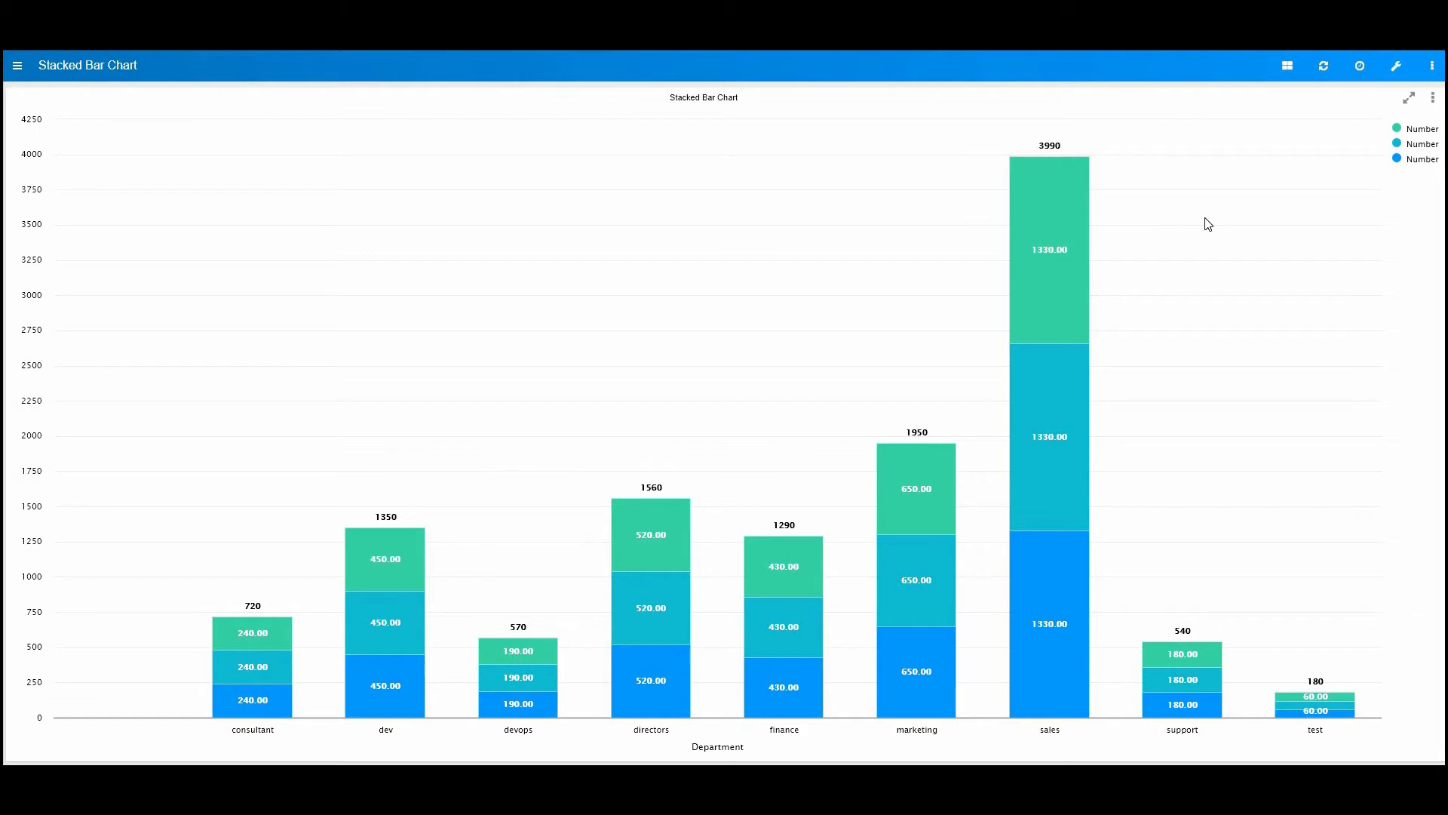
# Step: Try to import a file in the Data Connections configuration
pyautogui.click(1397, 67)
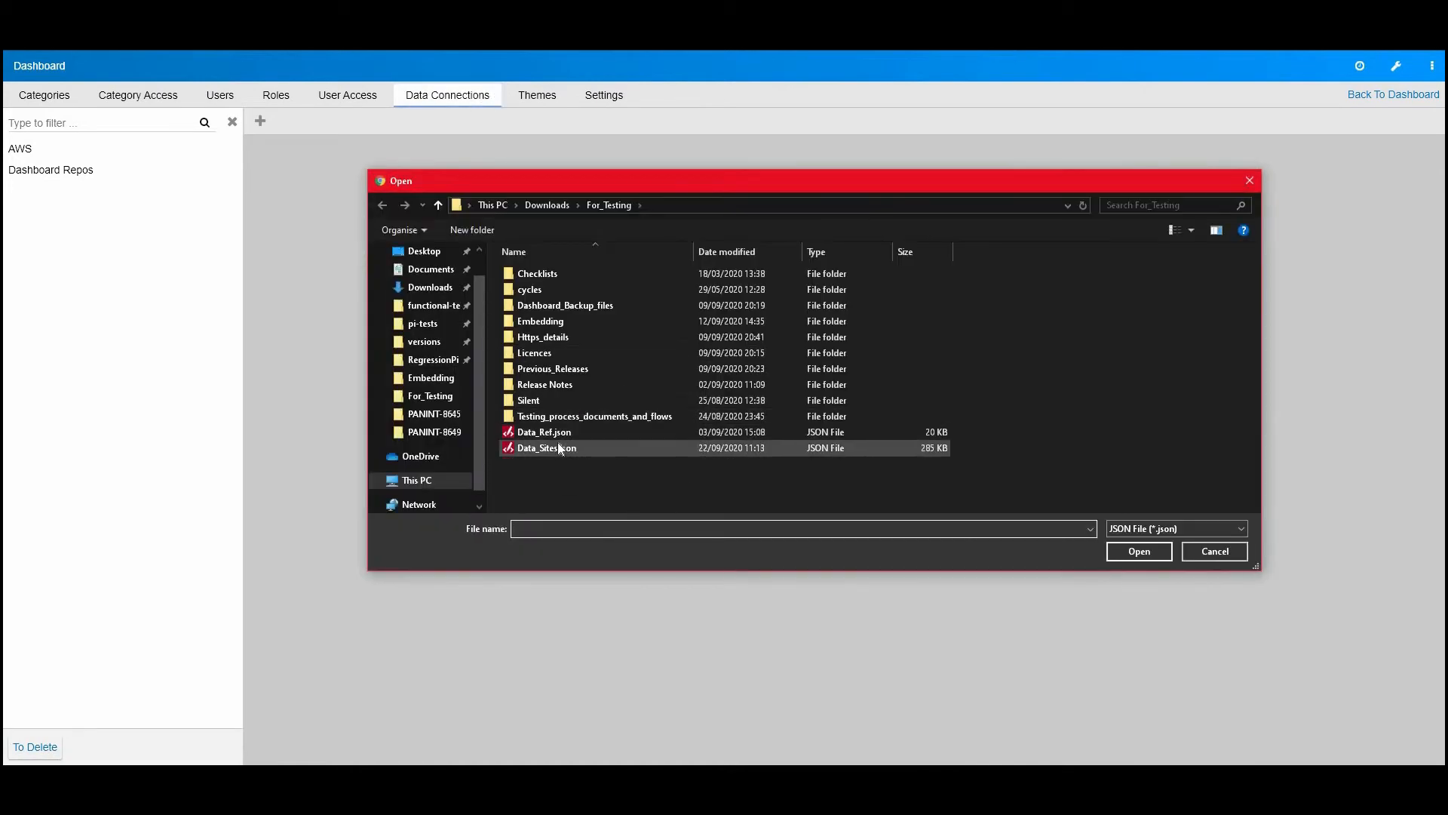
pyautogui.click(559, 448)
pyautogui.click(1140, 551)
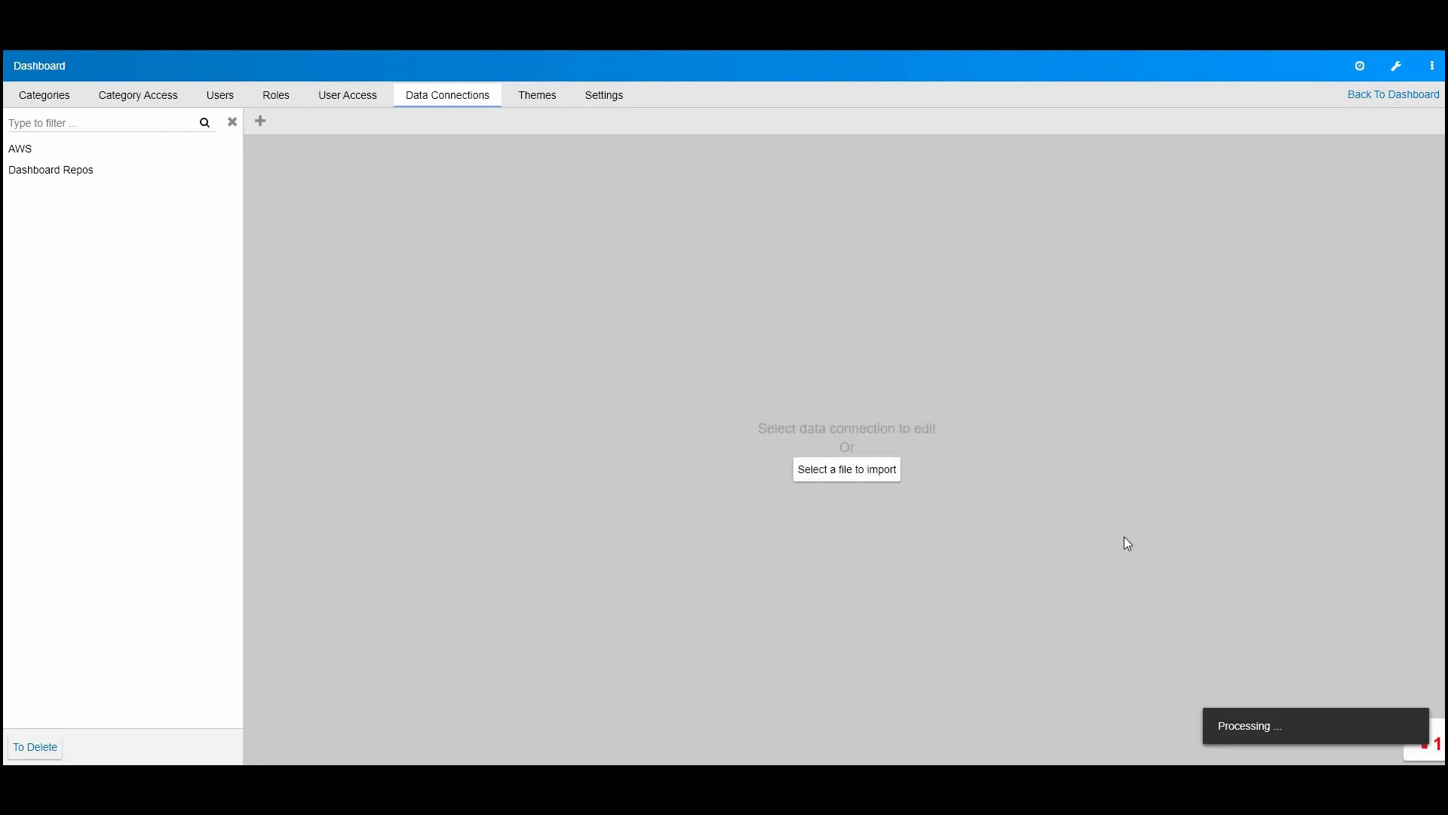
# Step: Open the new import error and examine the file's creation version and the current system version
pyautogui.click(1428, 746)
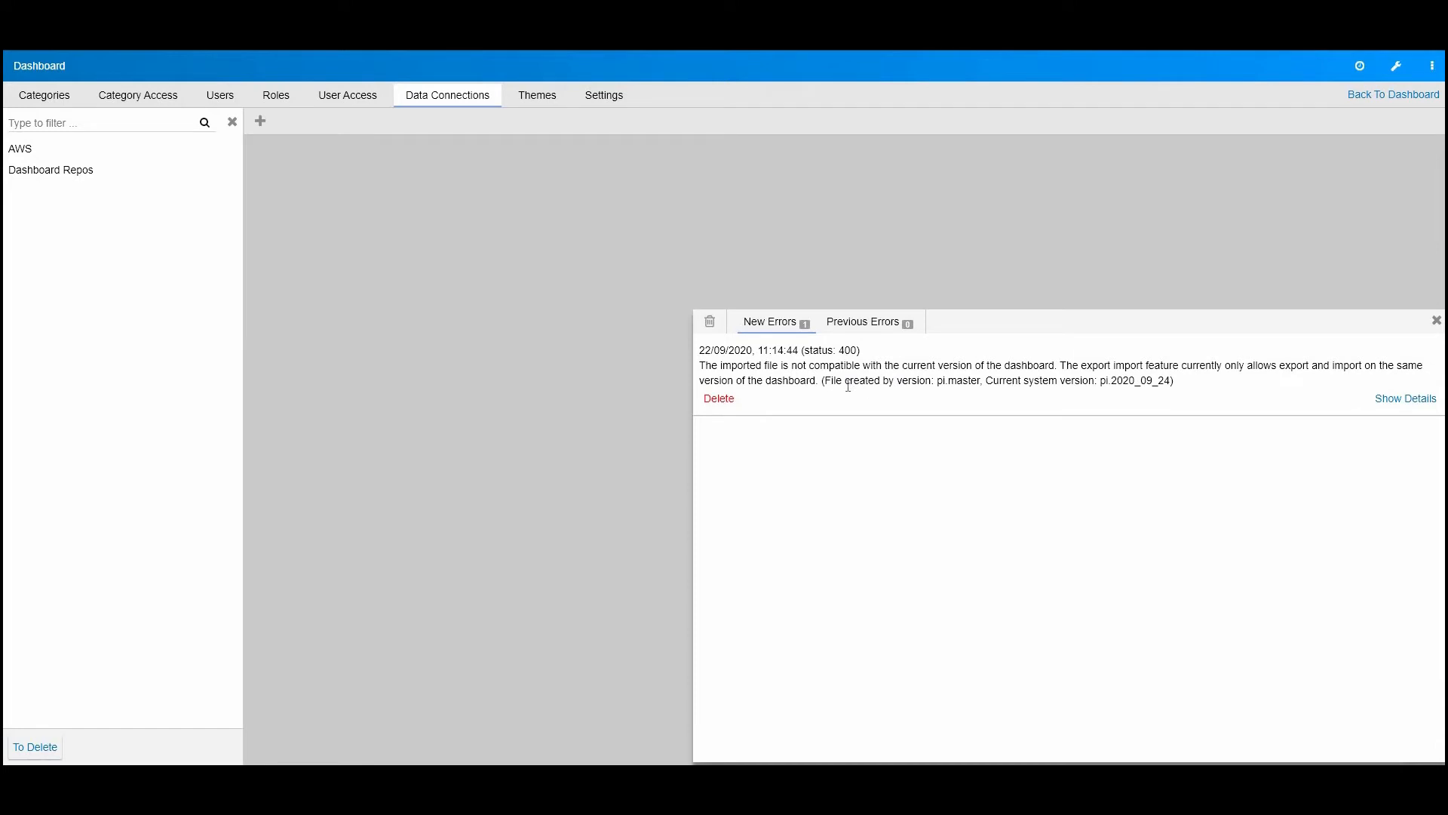
pyautogui.moveTo(938, 382); pyautogui.dragTo(985, 381)
pyautogui.moveTo(1100, 381); pyautogui.dragTo(1171, 382)
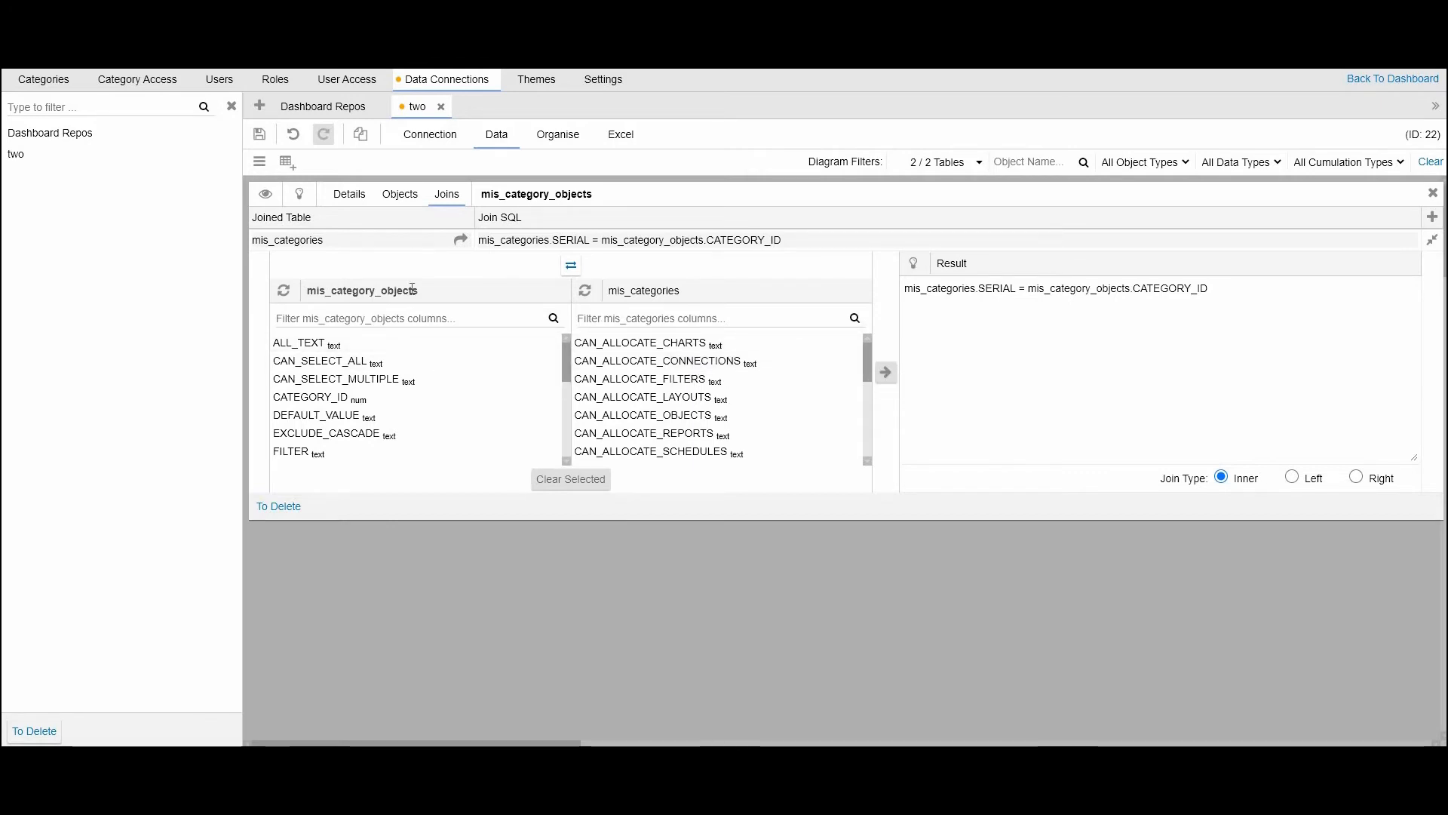
# Step: Check the table priority in the mis_category_objects details and return to its joins
pyautogui.moveTo(307, 291); pyautogui.dragTo(462, 295)
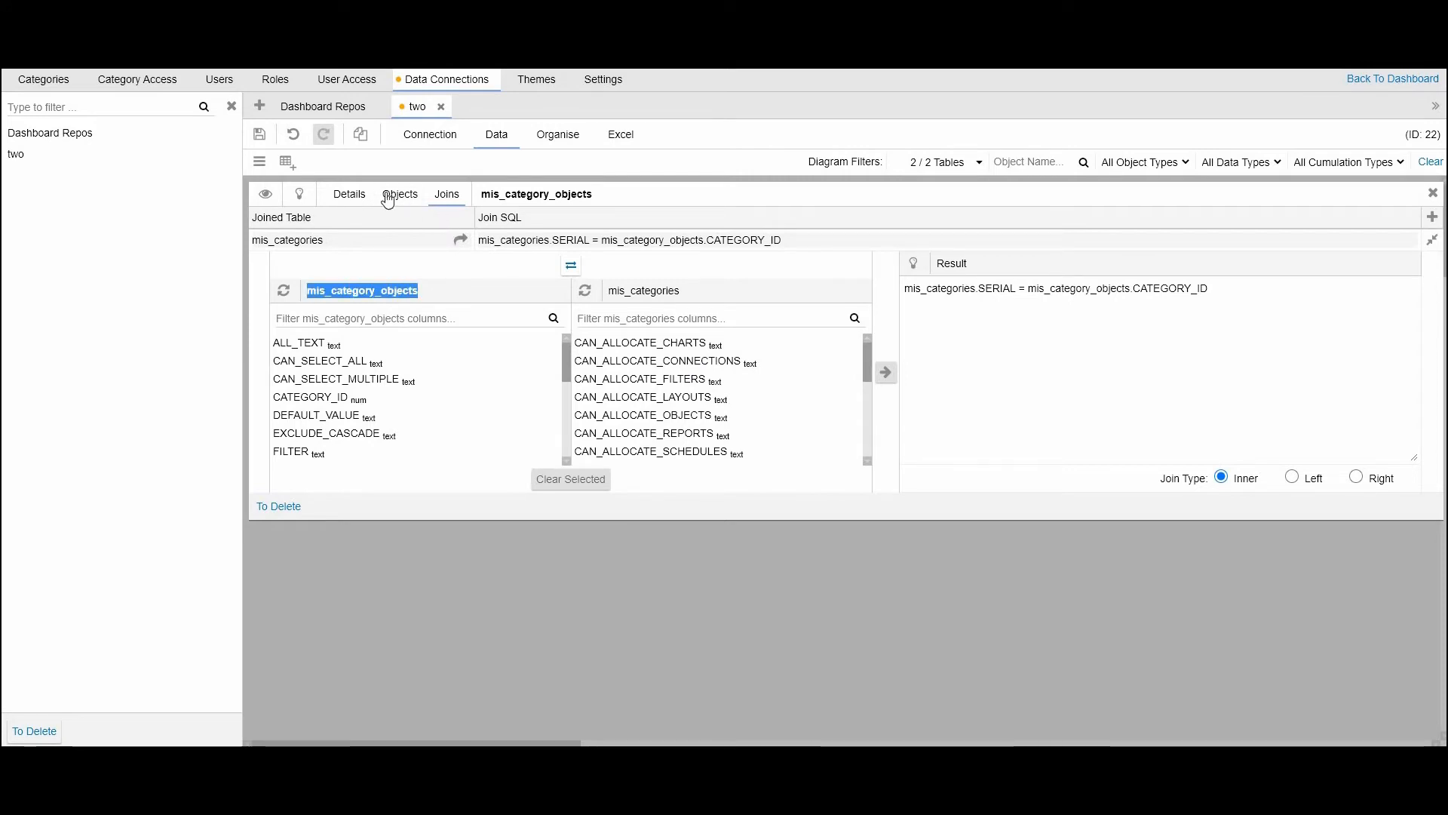
pyautogui.click(349, 194)
pyautogui.moveTo(1344, 288); pyautogui.dragTo(1209, 291)
pyautogui.click(445, 193)
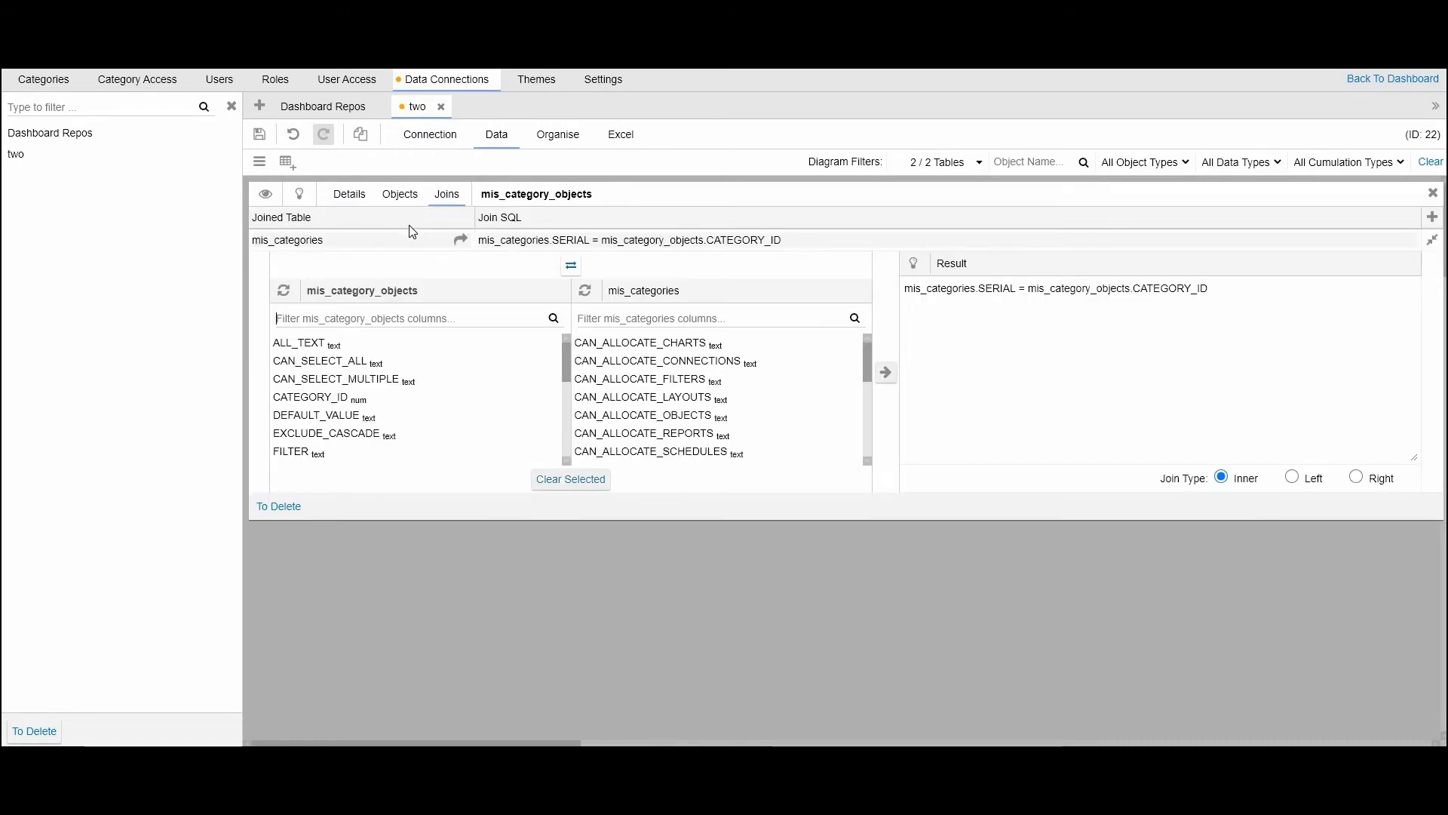
# Step: Go to the joined mis_categories table, check its priority, and swap the two tables' sides in its join editor
pyautogui.click(460, 240)
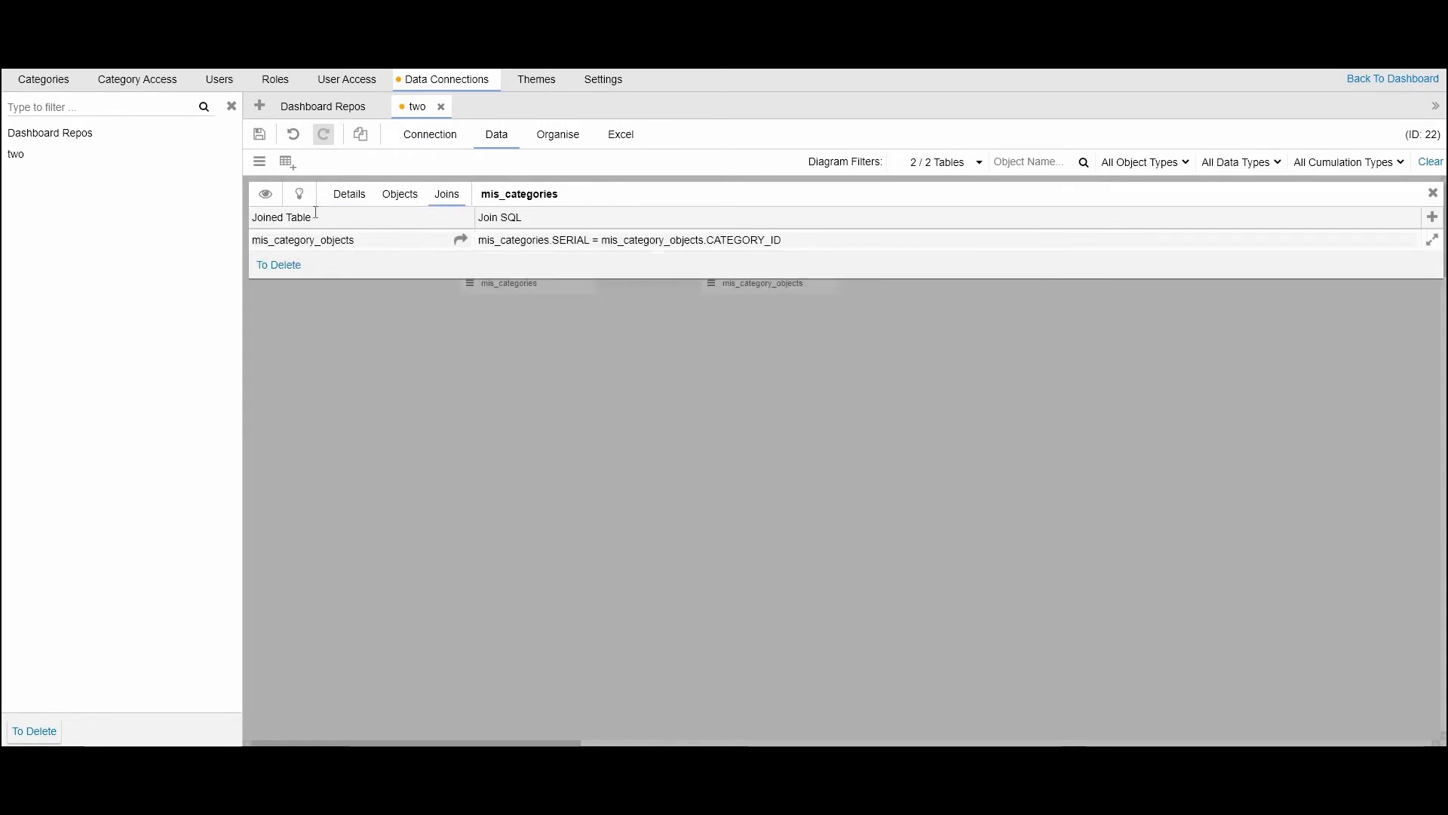
pyautogui.click(352, 195)
pyautogui.moveTo(1348, 292); pyautogui.dragTo(1244, 294)
pyautogui.click(445, 196)
pyautogui.click(589, 241)
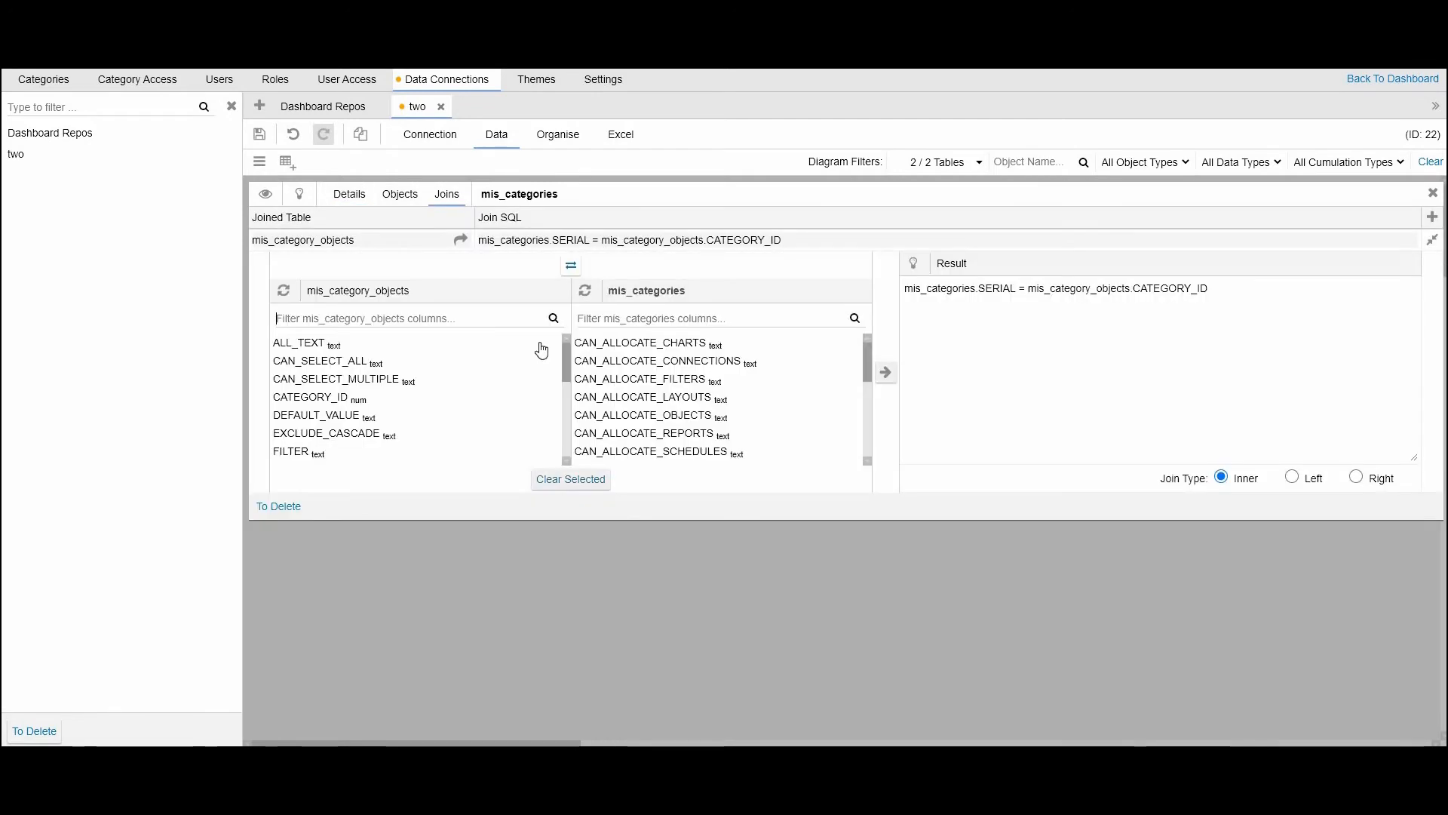
pyautogui.click(571, 268)
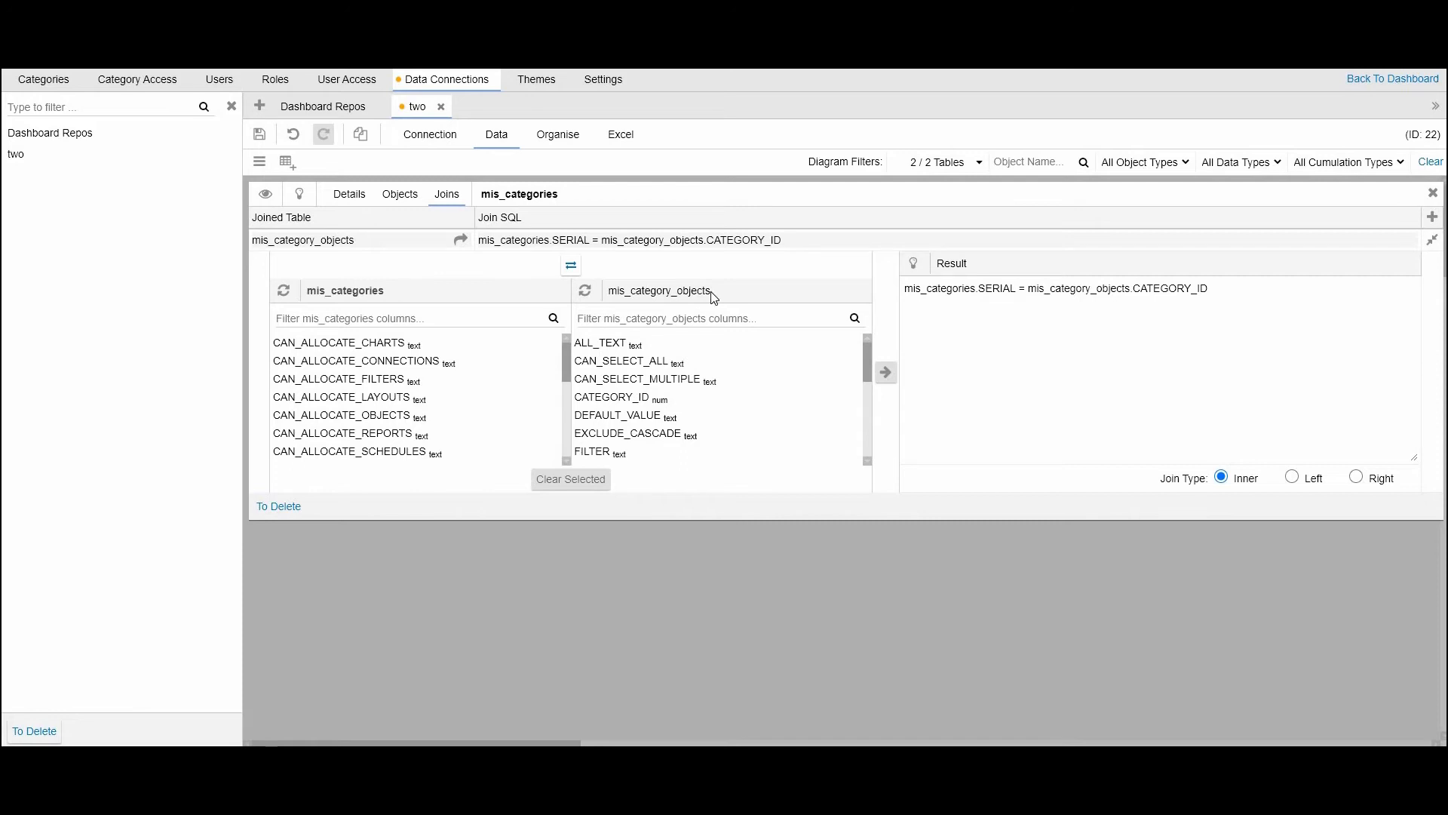
# Step: Compare the table priority of mis_categories with that of its joined table mis_category_objects
pyautogui.click(348, 194)
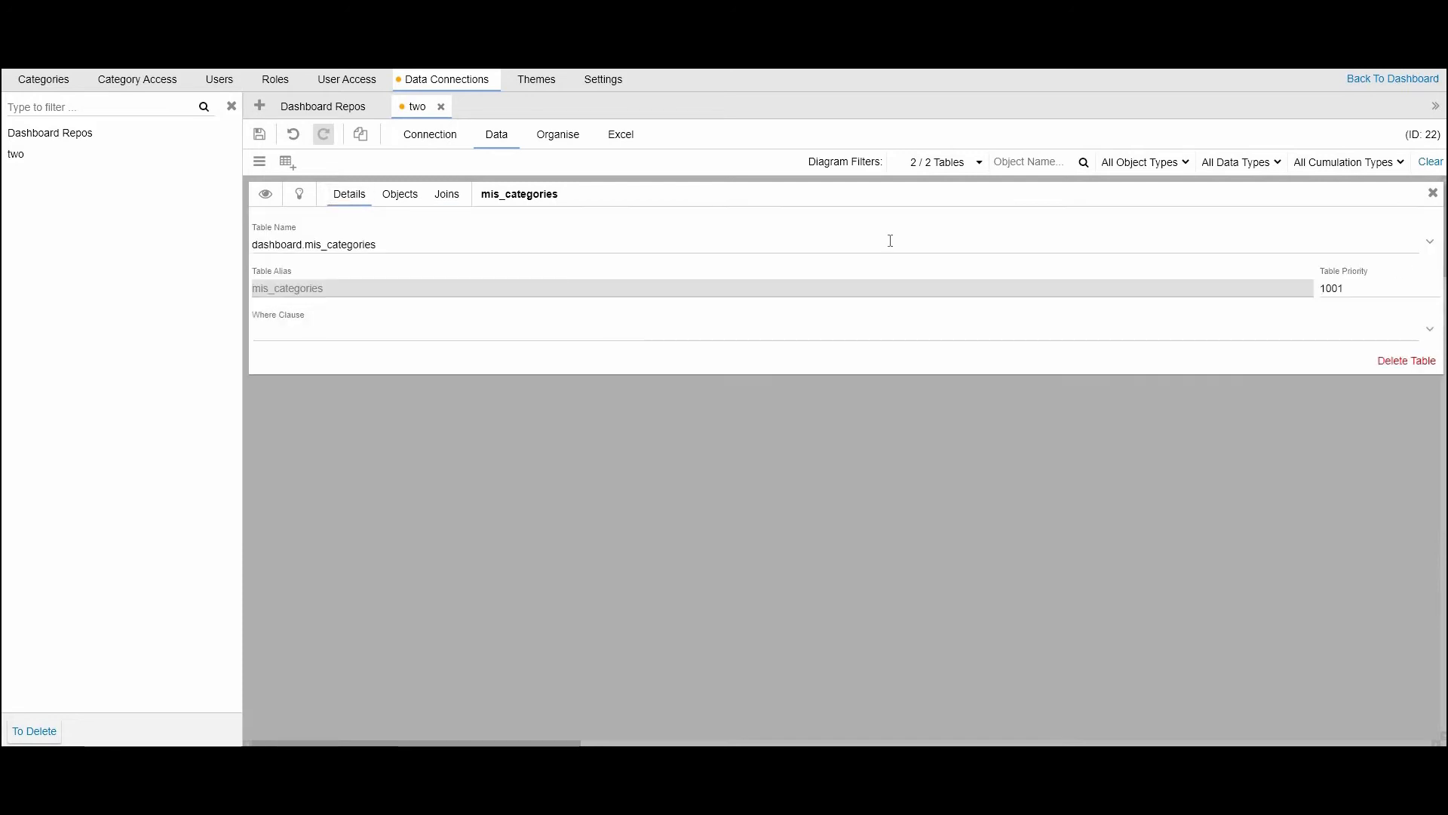
pyautogui.doubleClick(1332, 288)
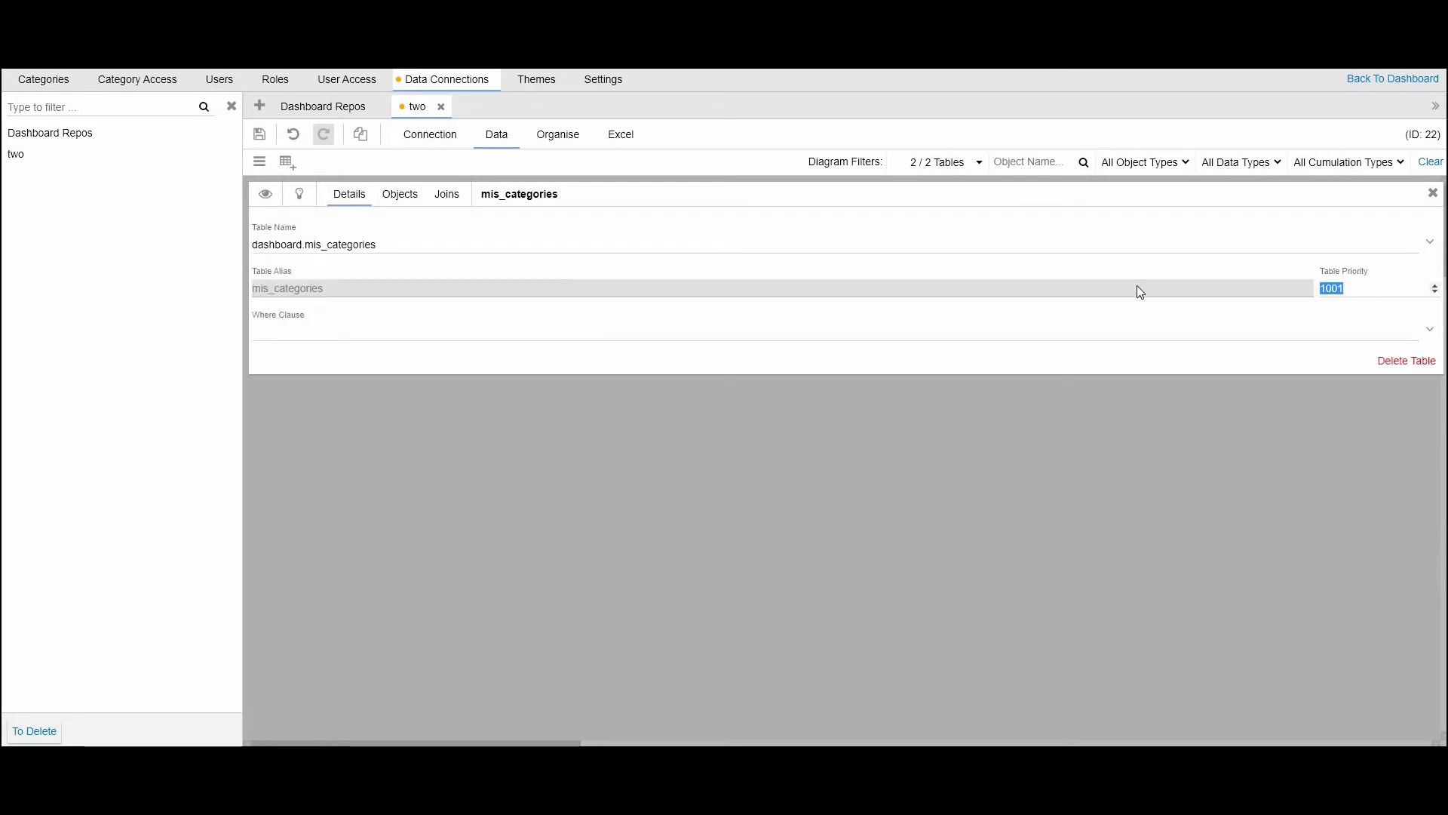
pyautogui.click(445, 198)
pyautogui.click(459, 242)
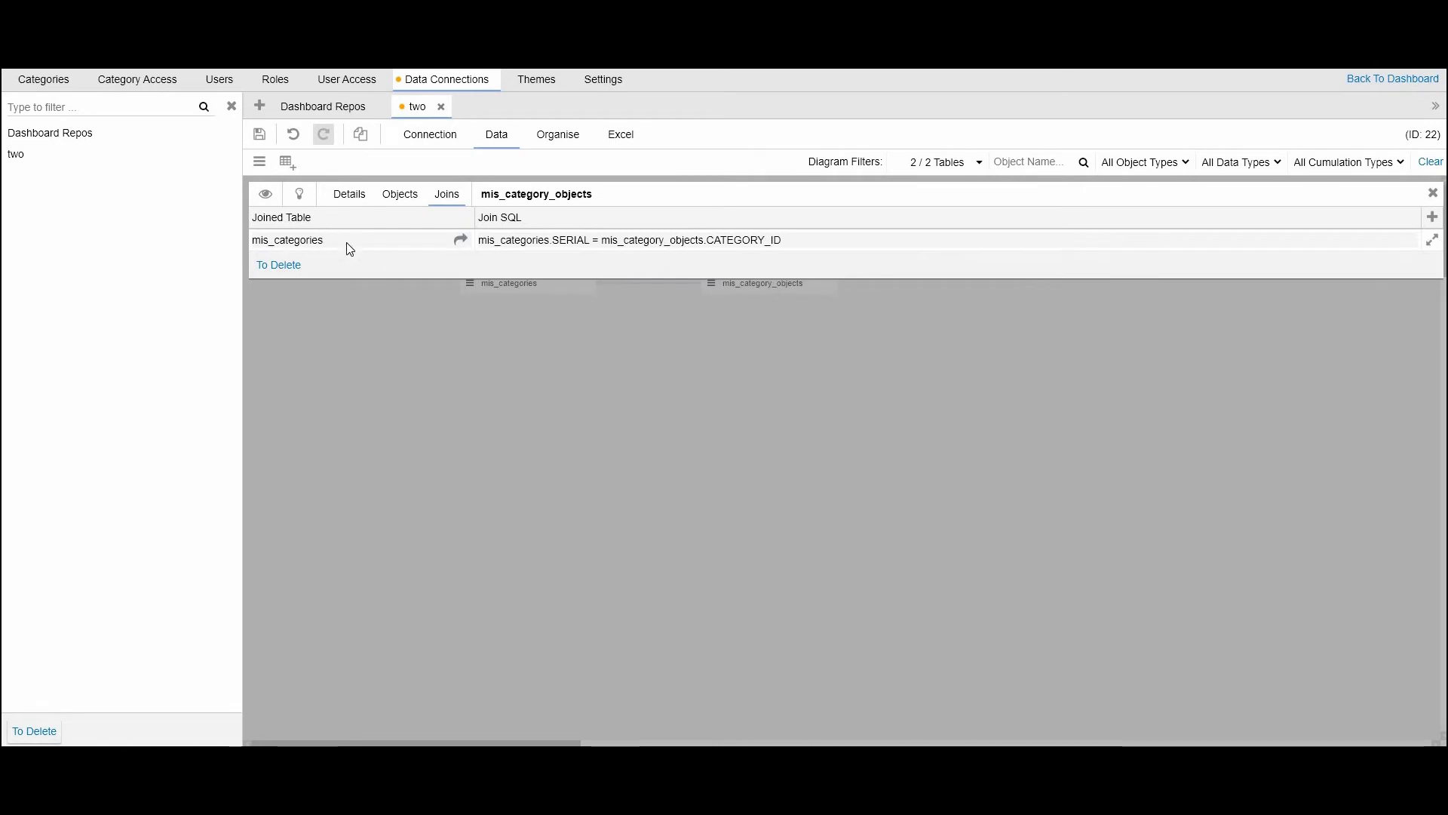
pyautogui.moveTo(202, 241); pyautogui.dragTo(323, 225)
pyautogui.click(469, 256)
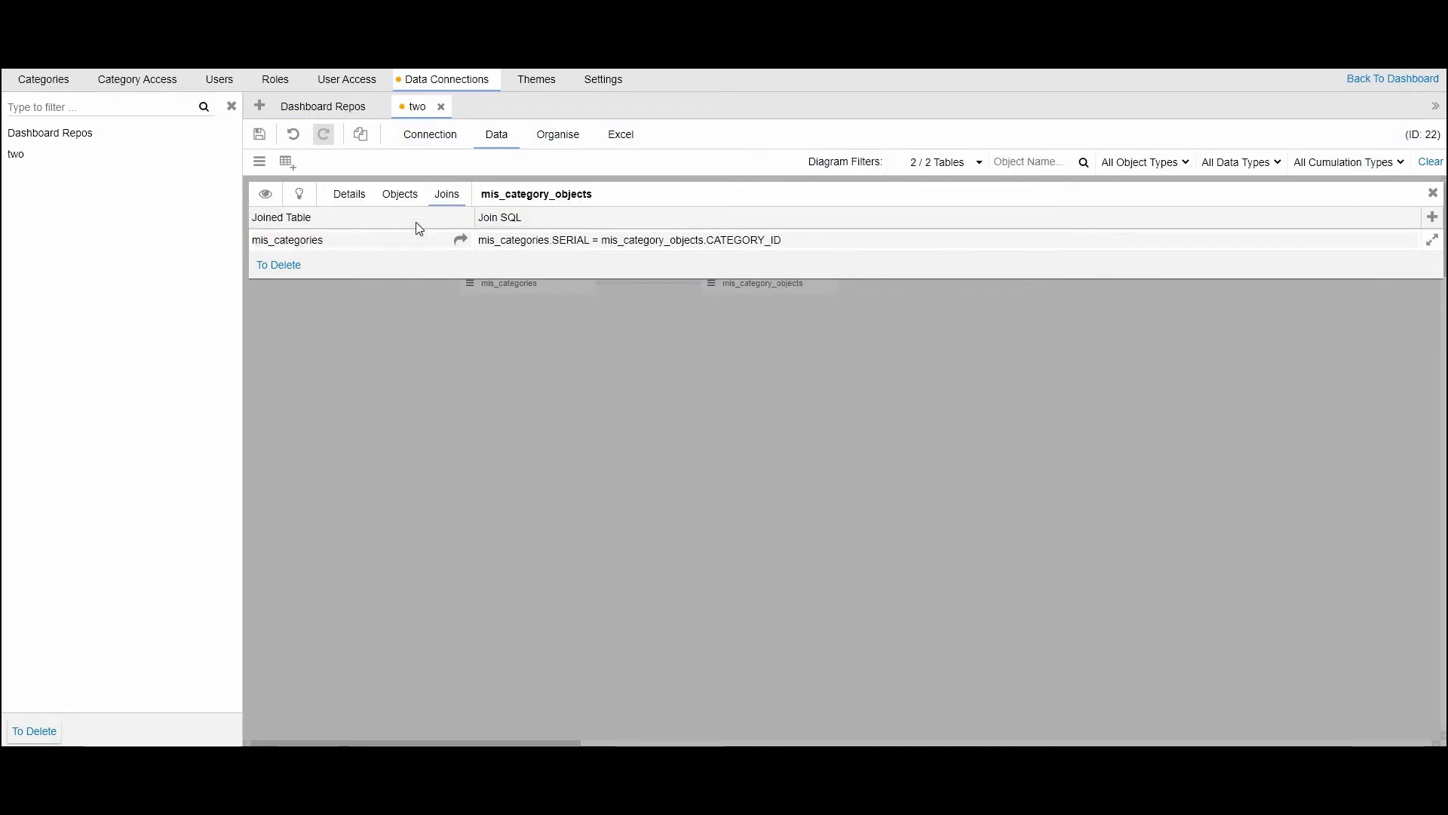
pyautogui.click(349, 196)
pyautogui.hotkey('ctrl', 'a')
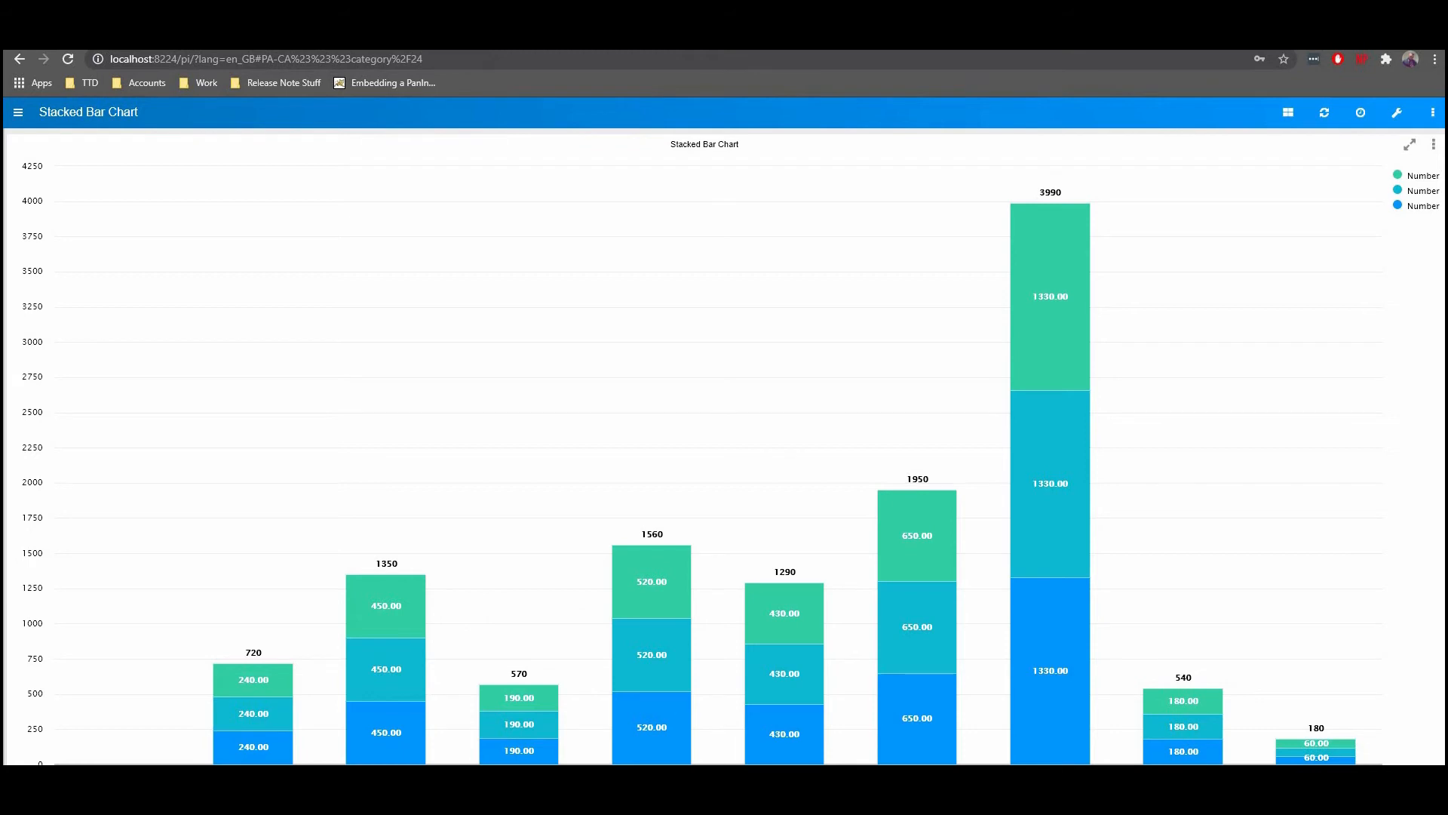
pyautogui.click(488, 60)
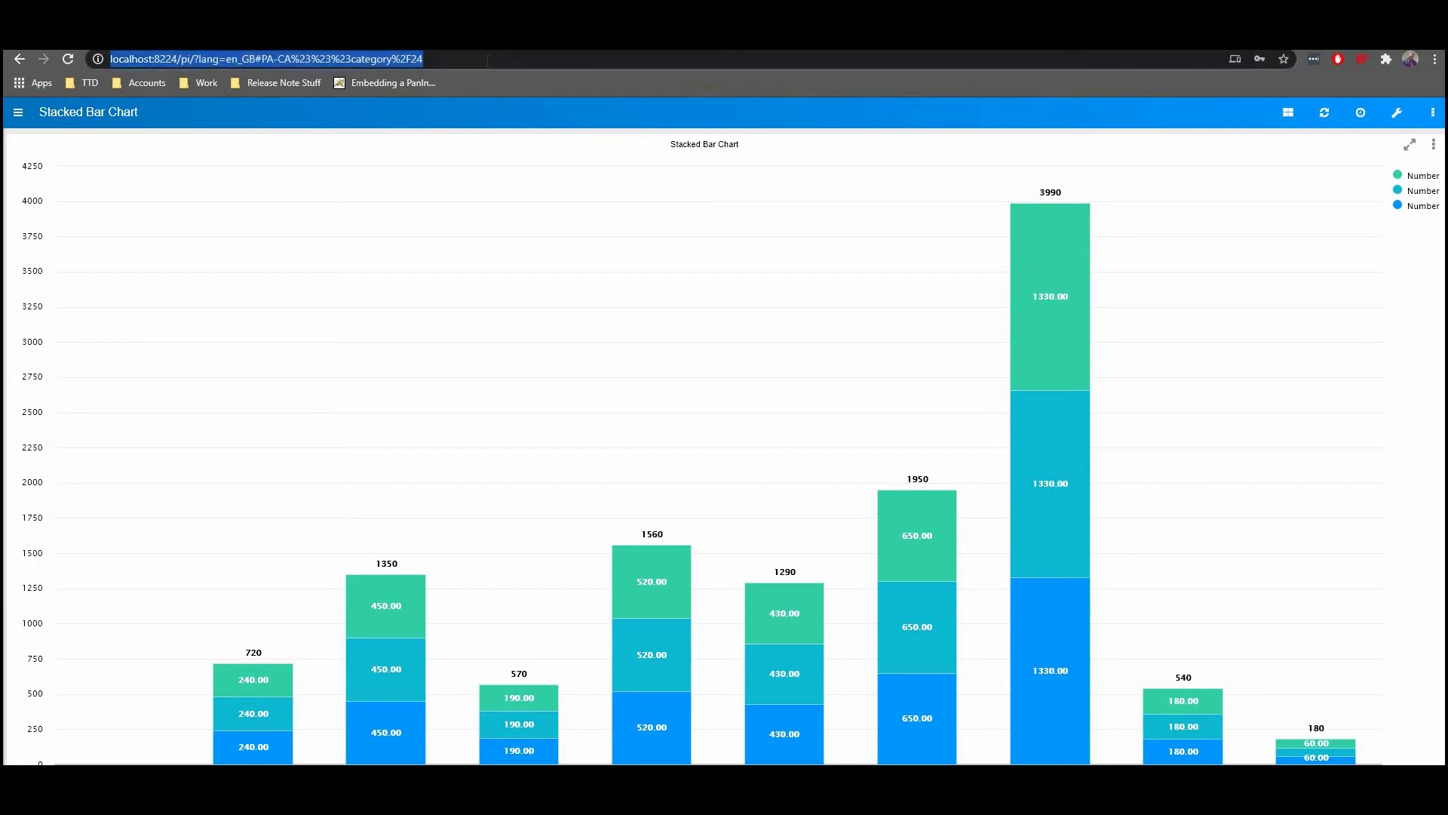
pyautogui.write('http://localhost:8224/pi/version')
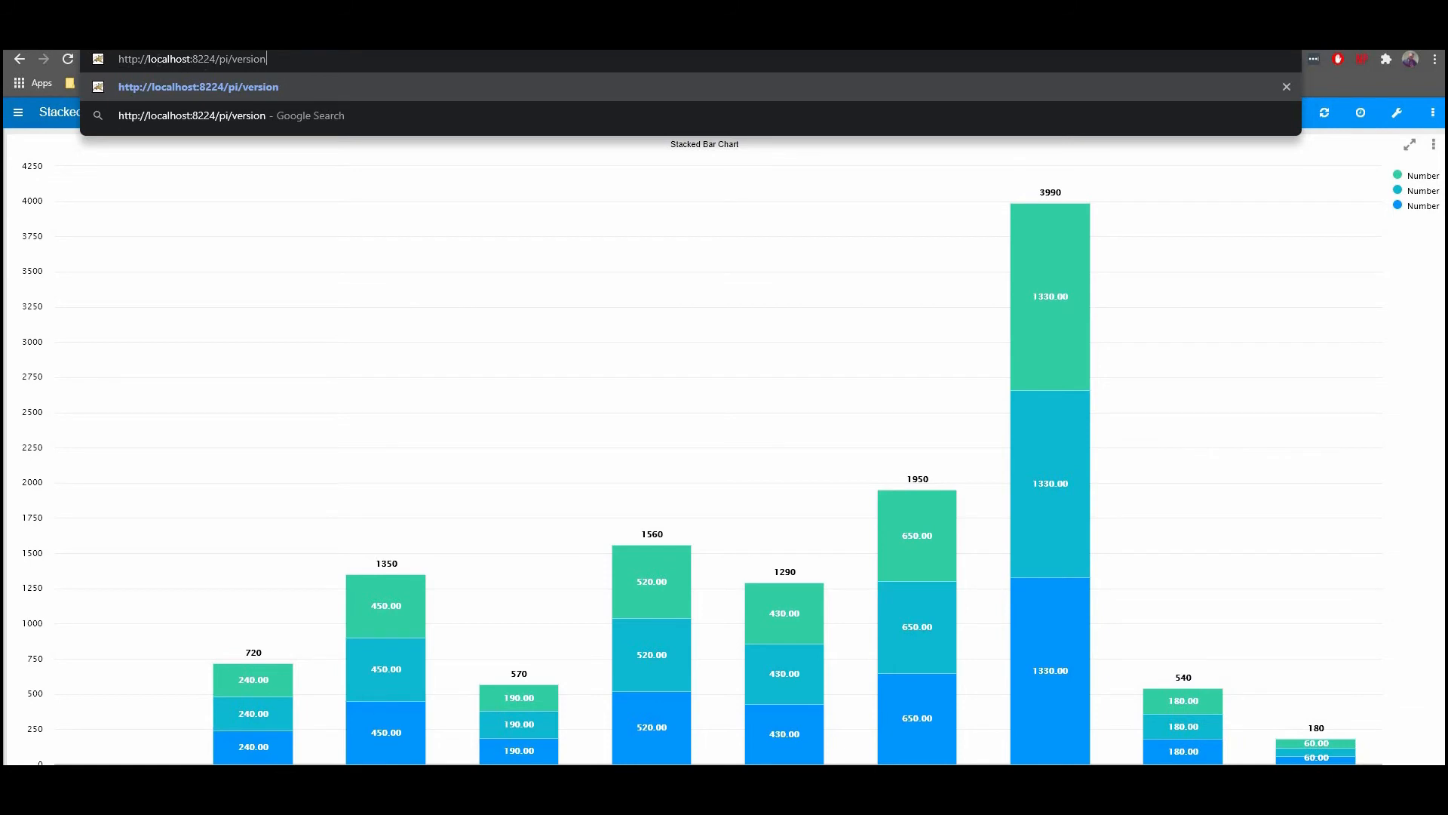
pyautogui.moveTo(149, 59); pyautogui.dragTo(193, 59)
pyautogui.click(204, 59)
pyautogui.click(204, 58)
pyautogui.press('Return')
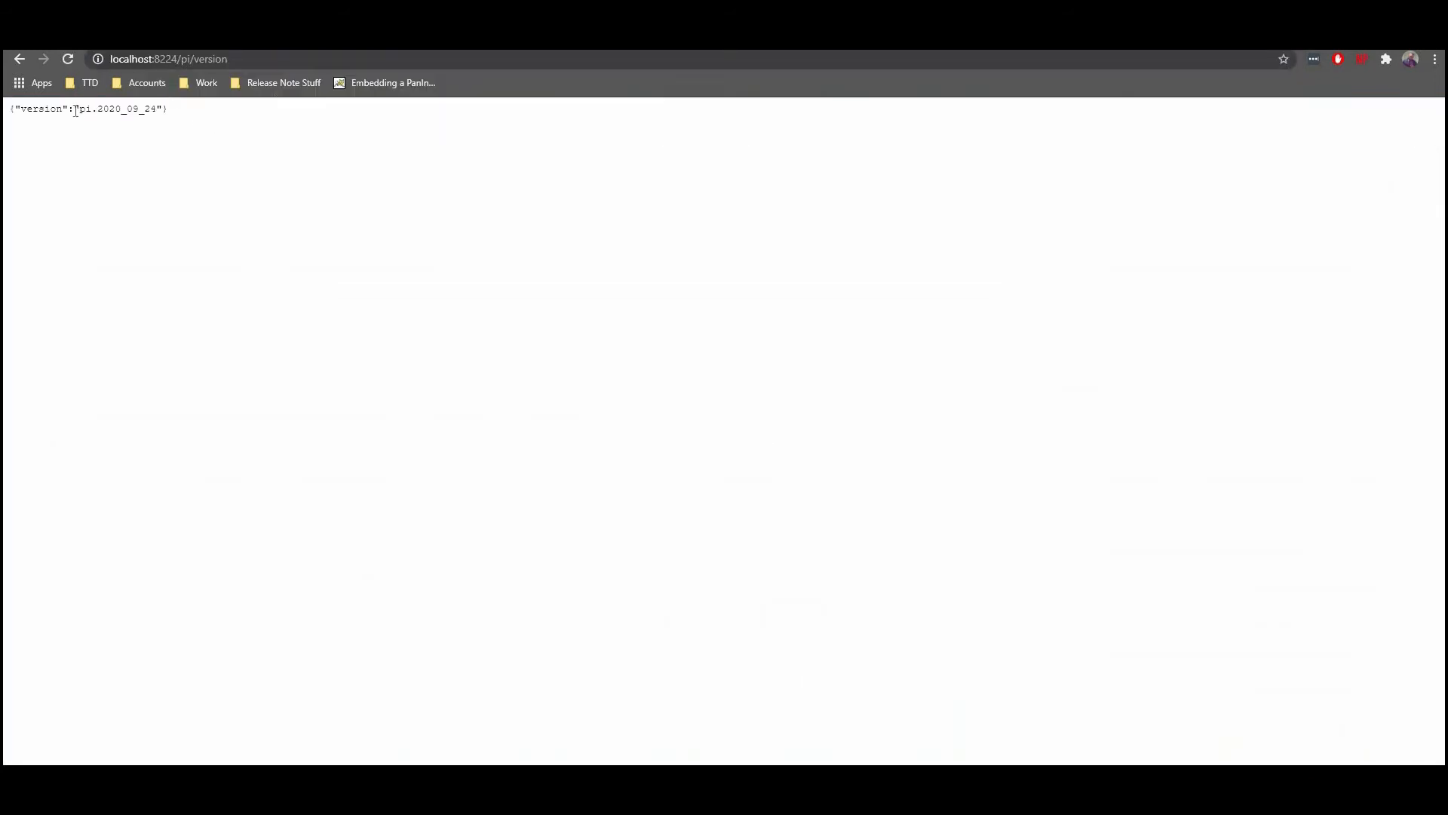
pyautogui.moveTo(197, 115); pyautogui.dragTo(6, 114)
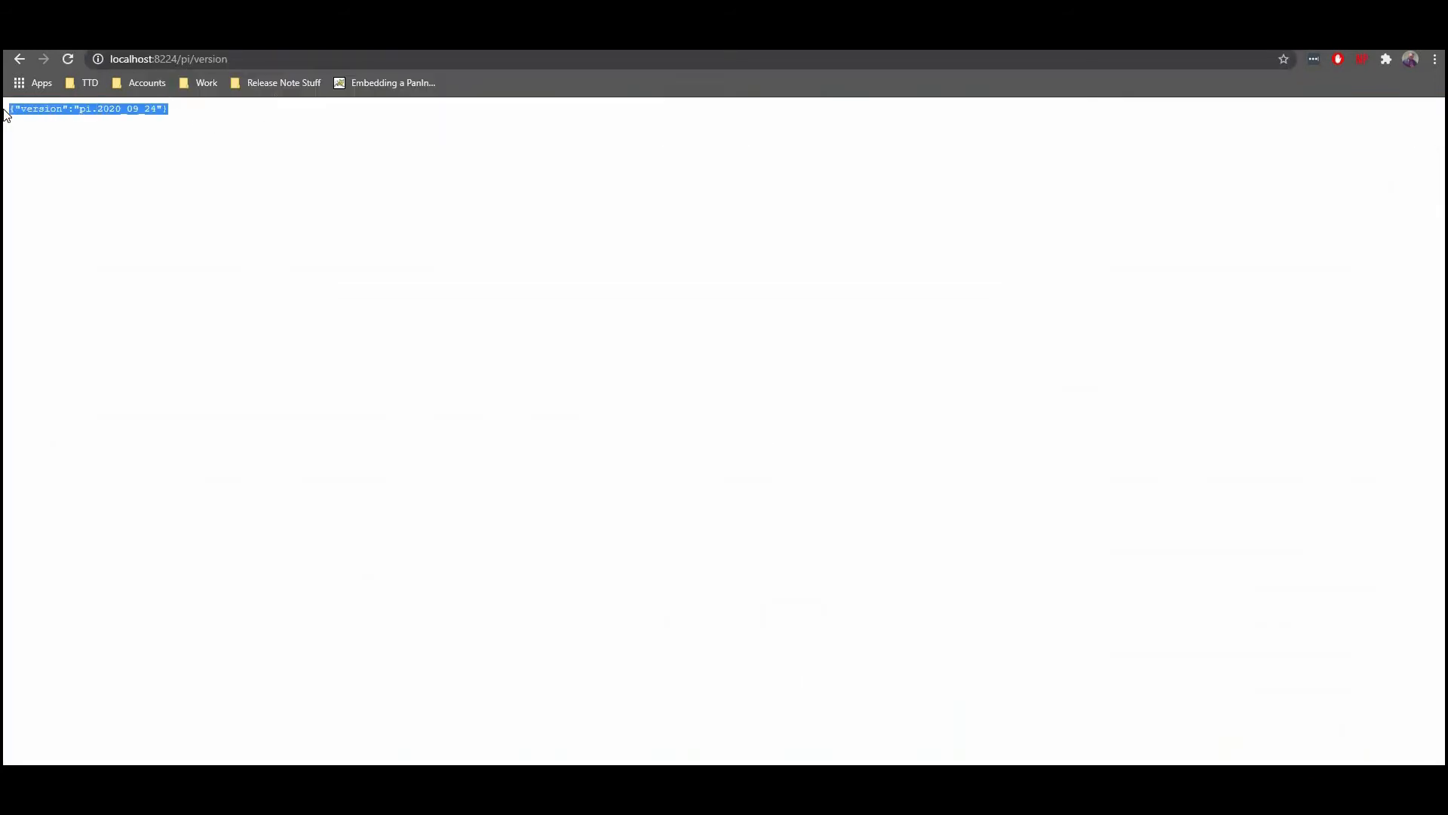
# Step: Return to the dashboard from the version page and log out
pyautogui.click(25, 58)
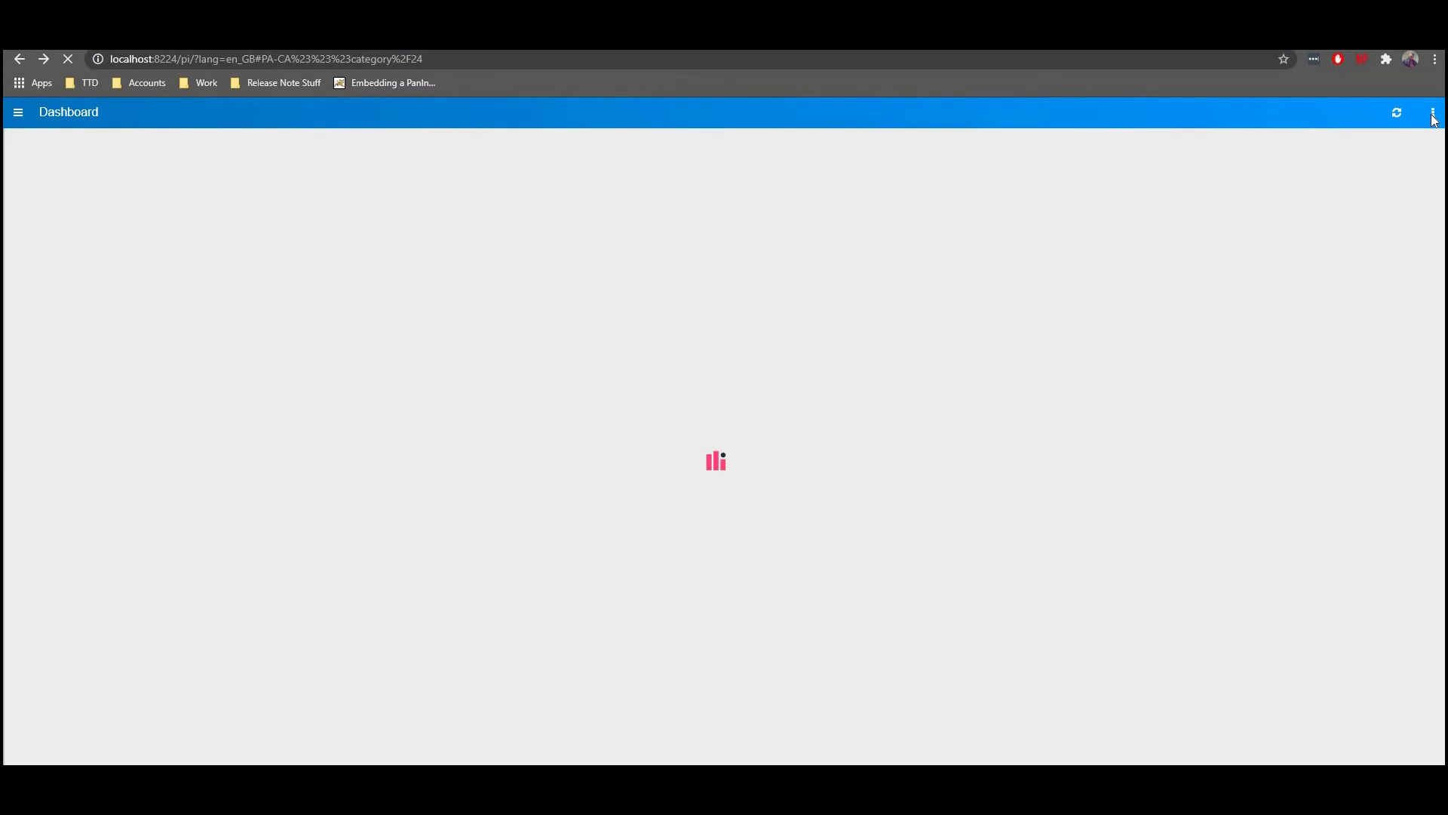
pyautogui.click(1433, 116)
pyautogui.click(1311, 356)
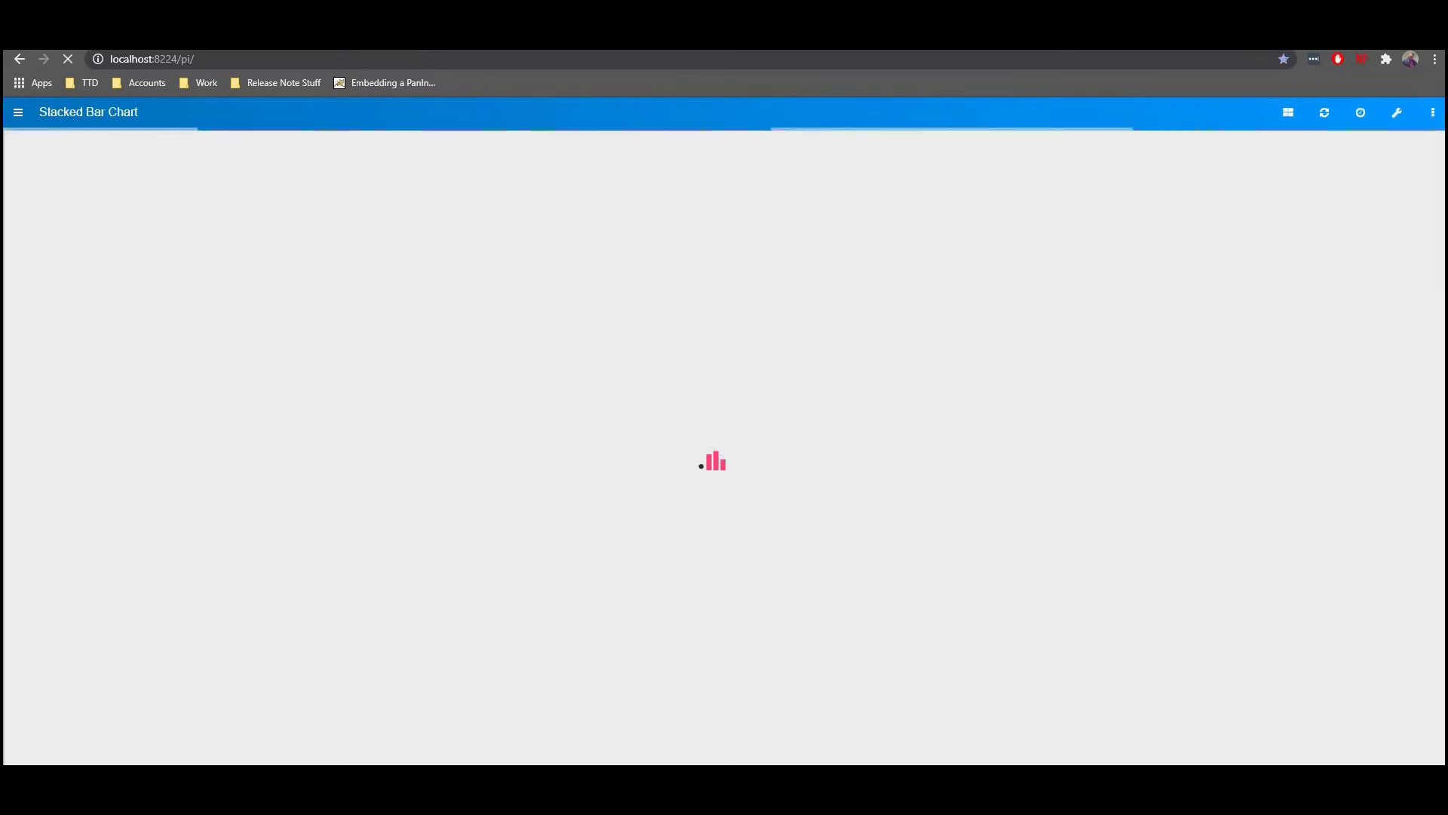
# Step: Load the version endpoint again from the login page while logged out
pyautogui.click(262, 59)
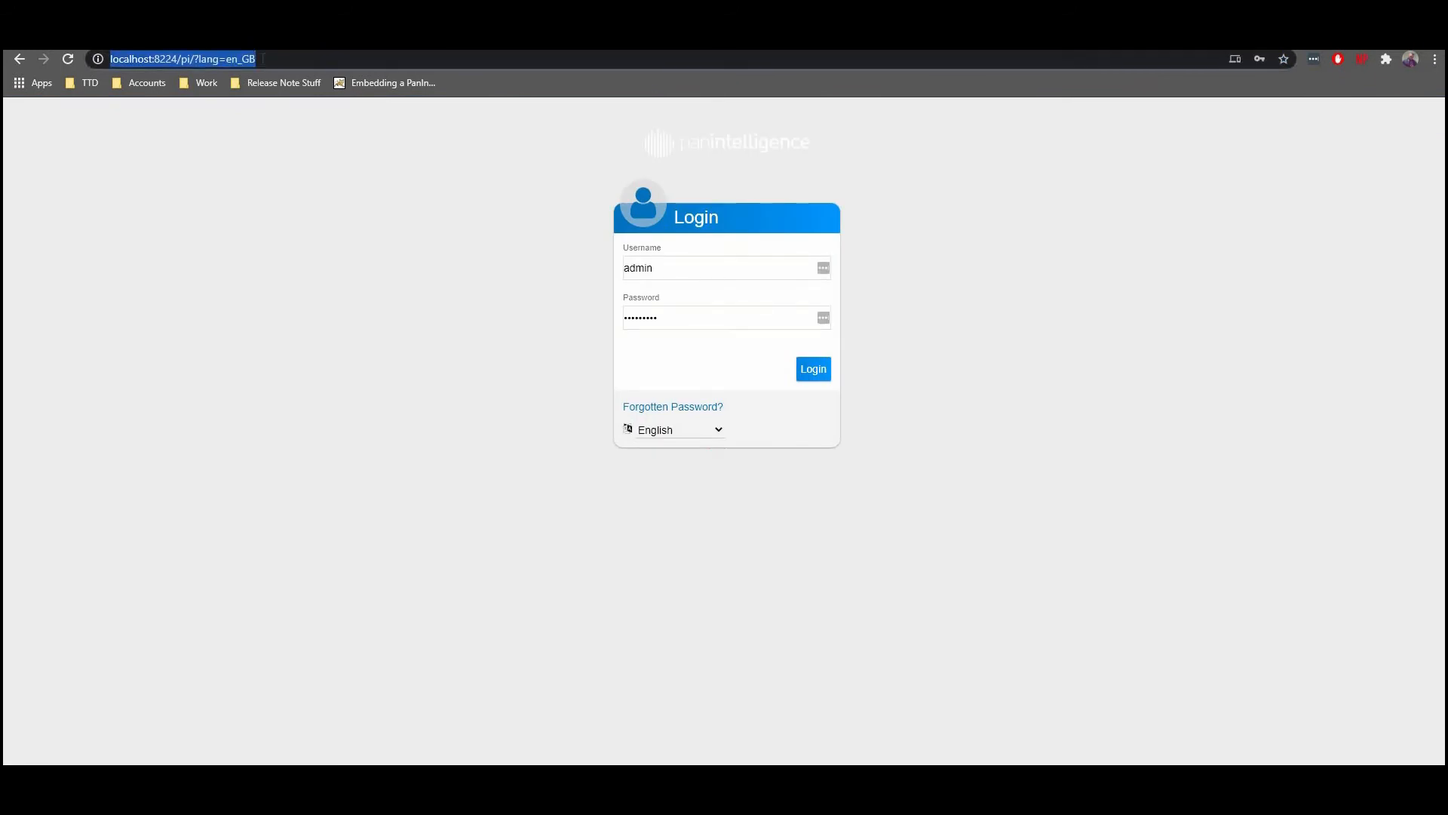
pyautogui.write('http://localhost:8224/pi/version')
pyautogui.press('Return')
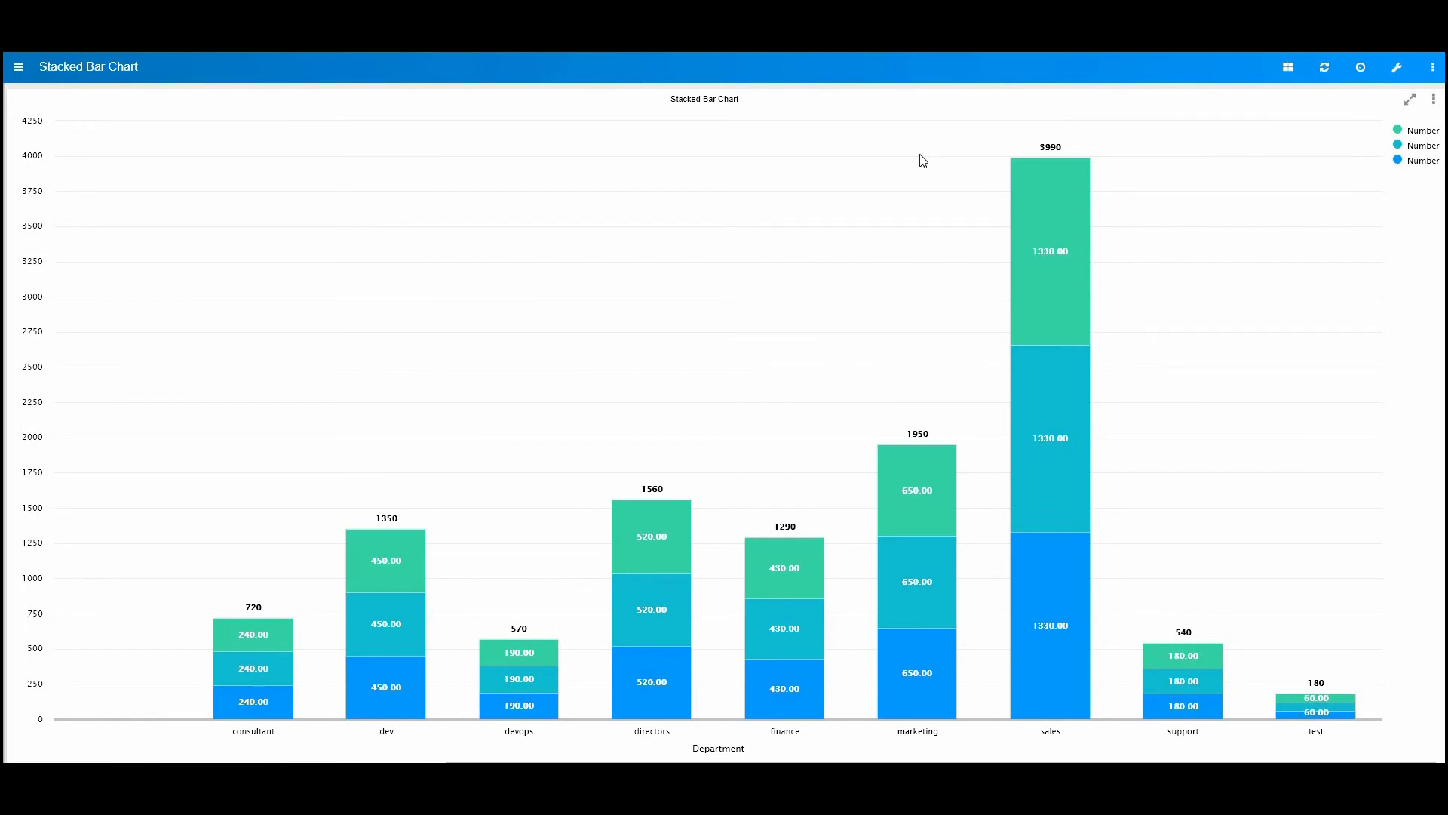
# Step: Create a new chart, filter its data items by "department" to put Department on the X axis, and select the empty Y axis slot
pyautogui.click(1436, 99)
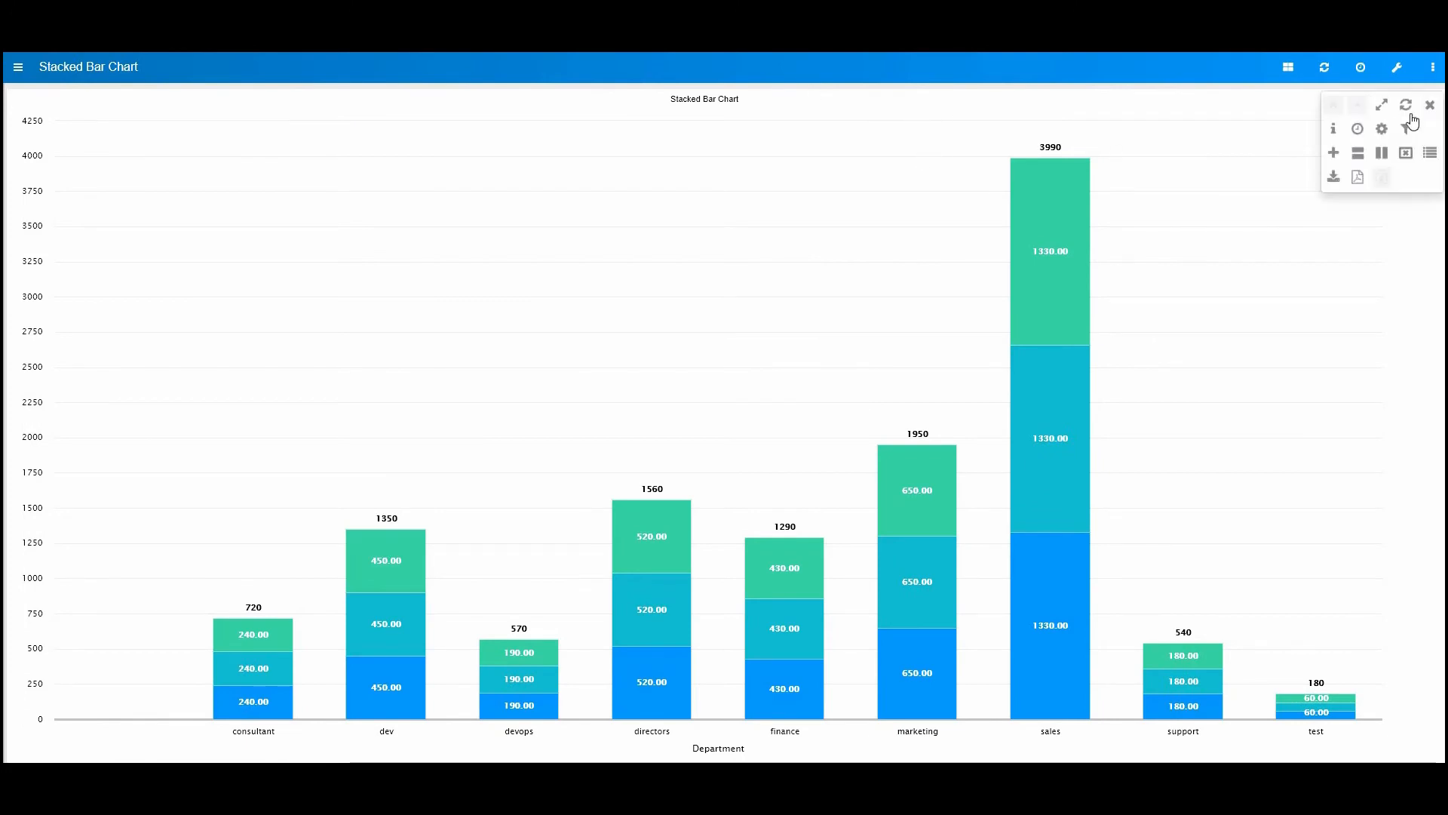
pyautogui.click(1335, 153)
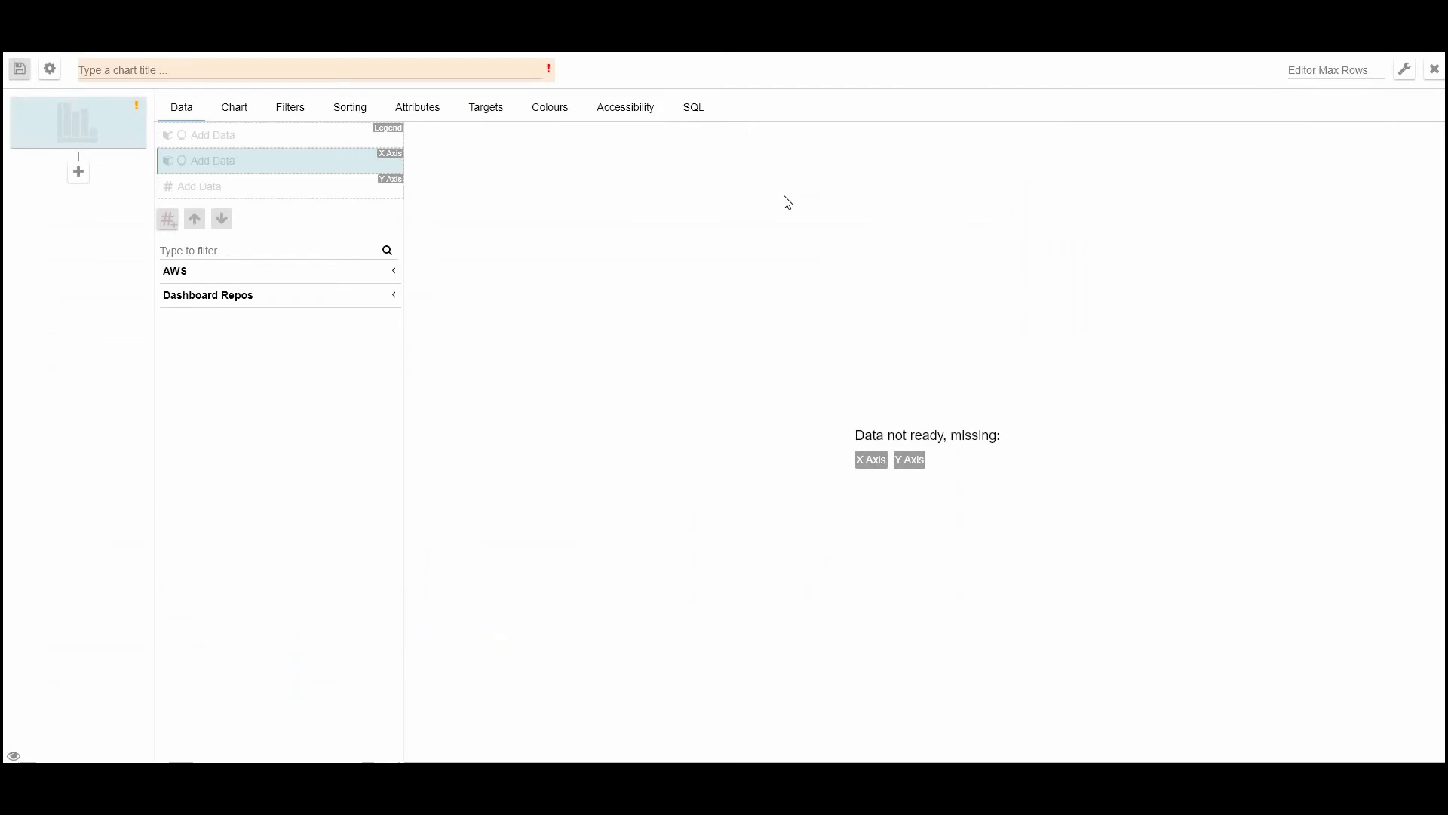
pyautogui.click(249, 251)
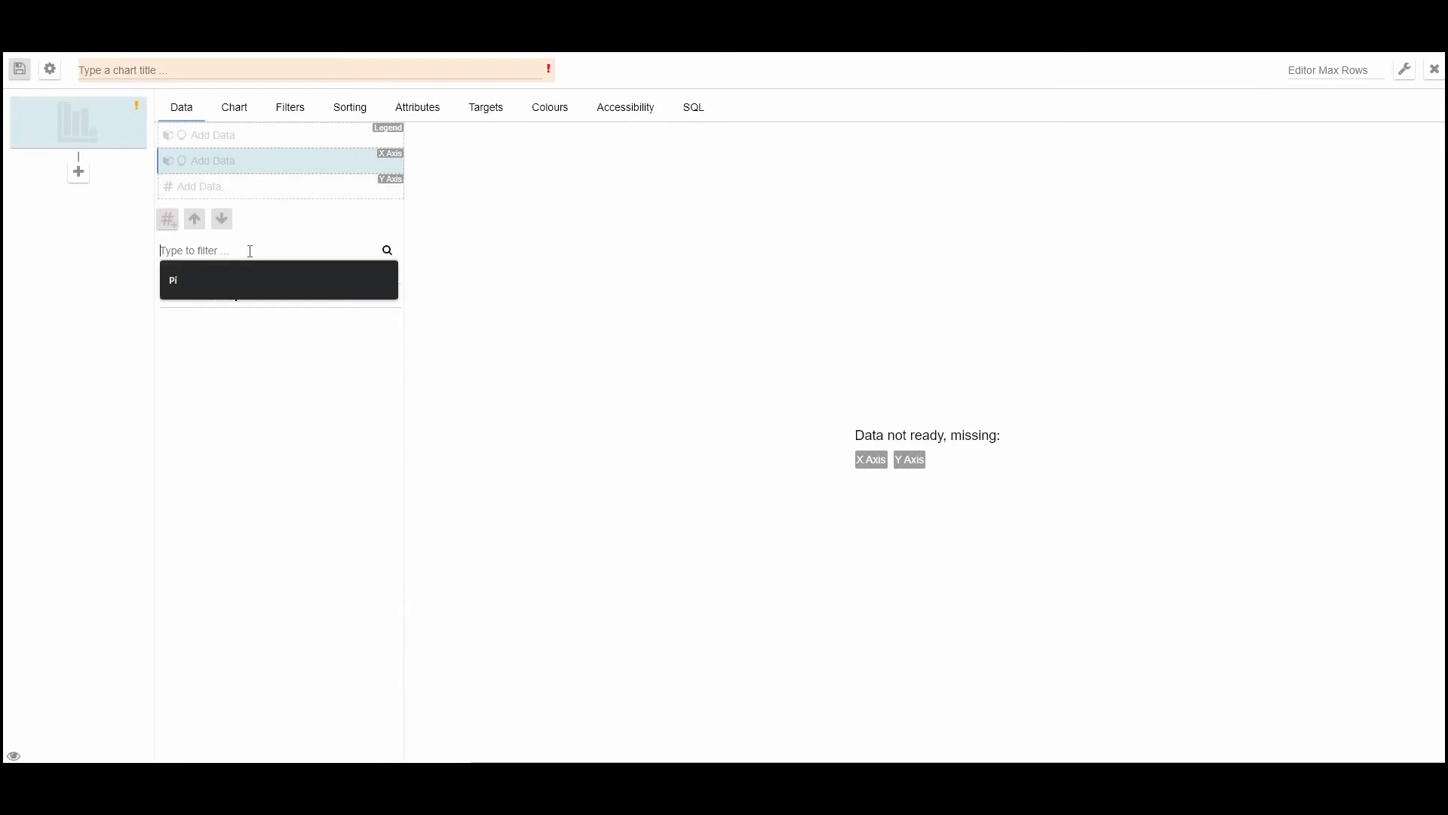
pyautogui.write('department')
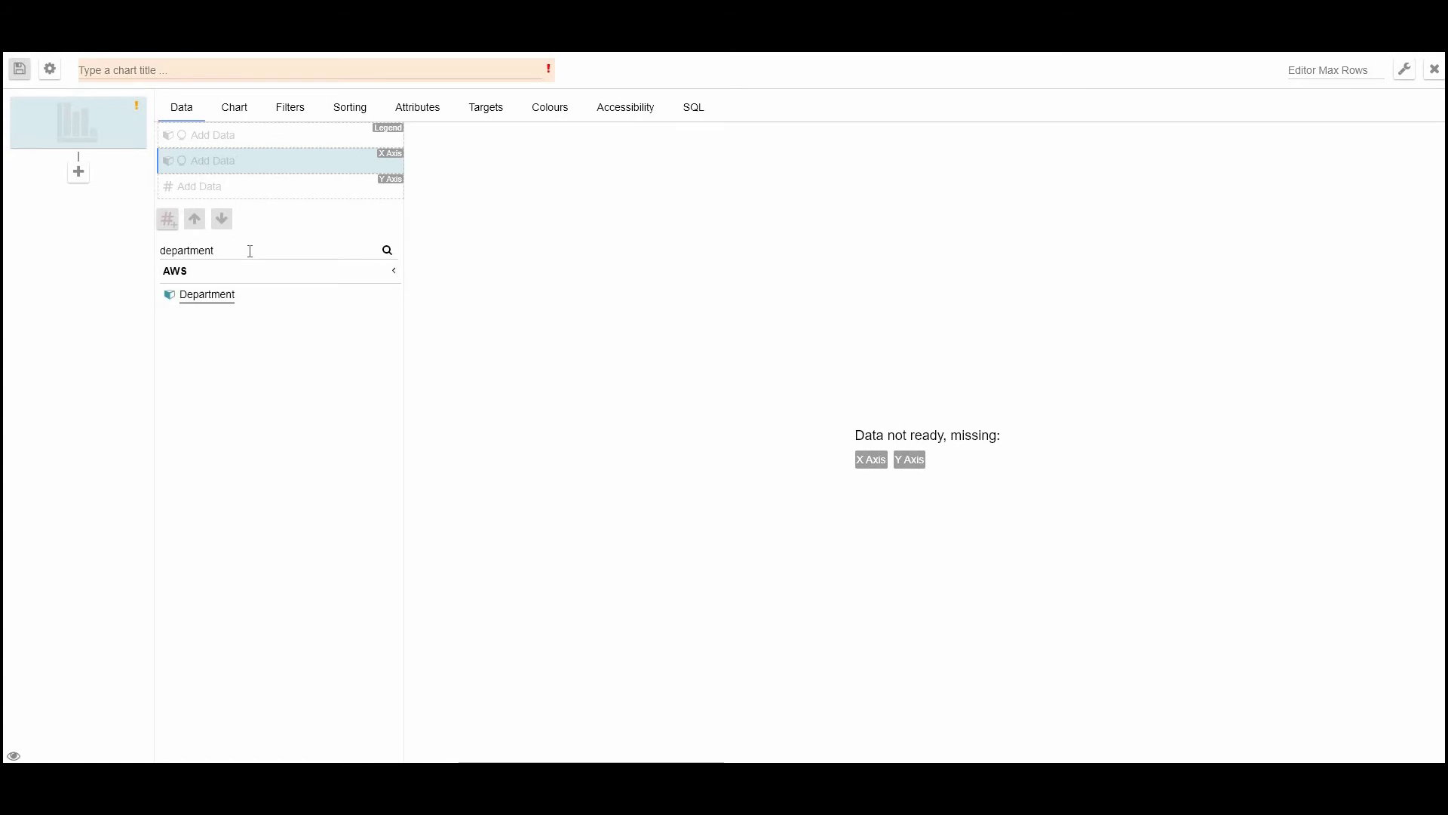
pyautogui.click(259, 296)
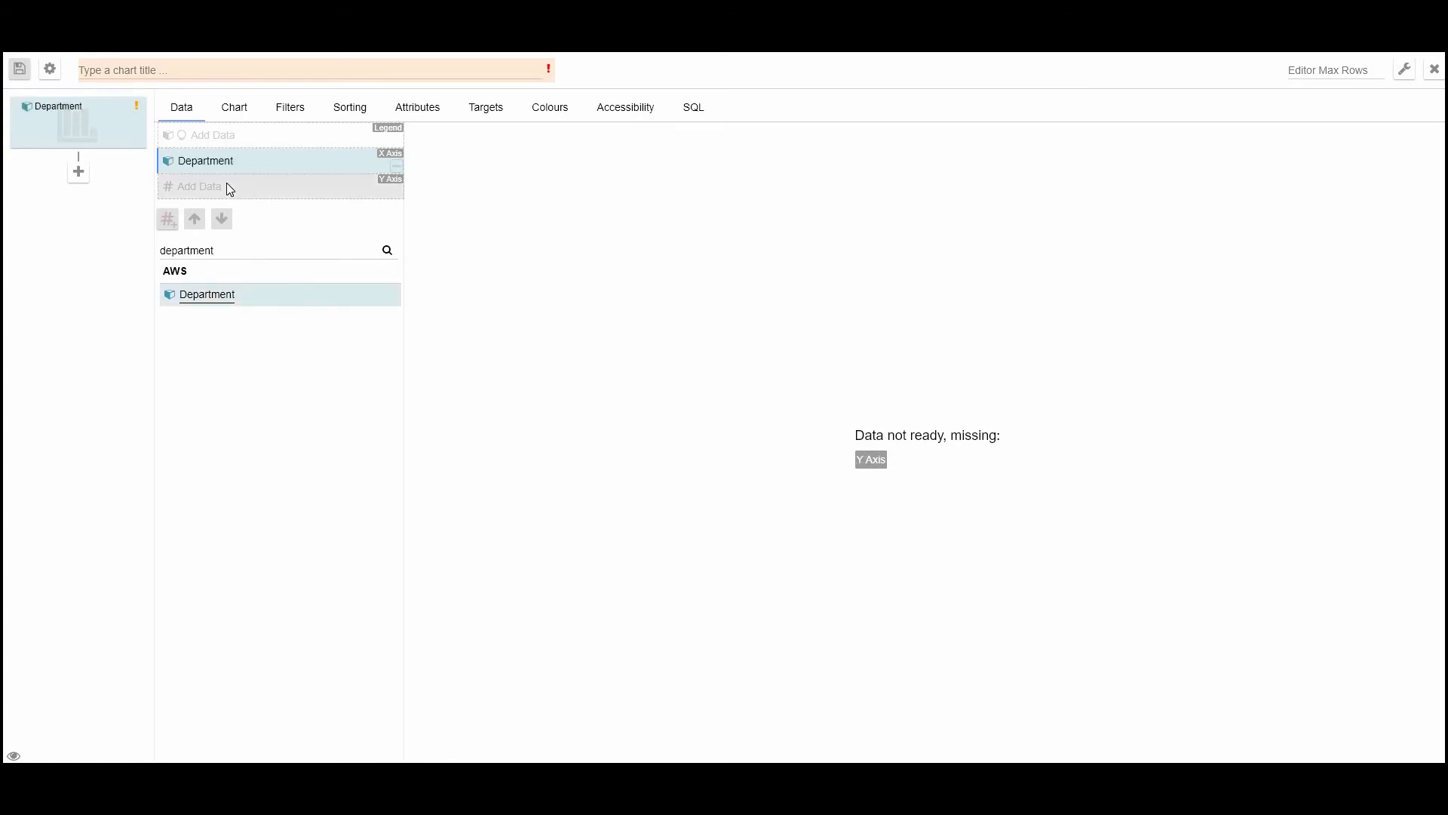
pyautogui.click(227, 182)
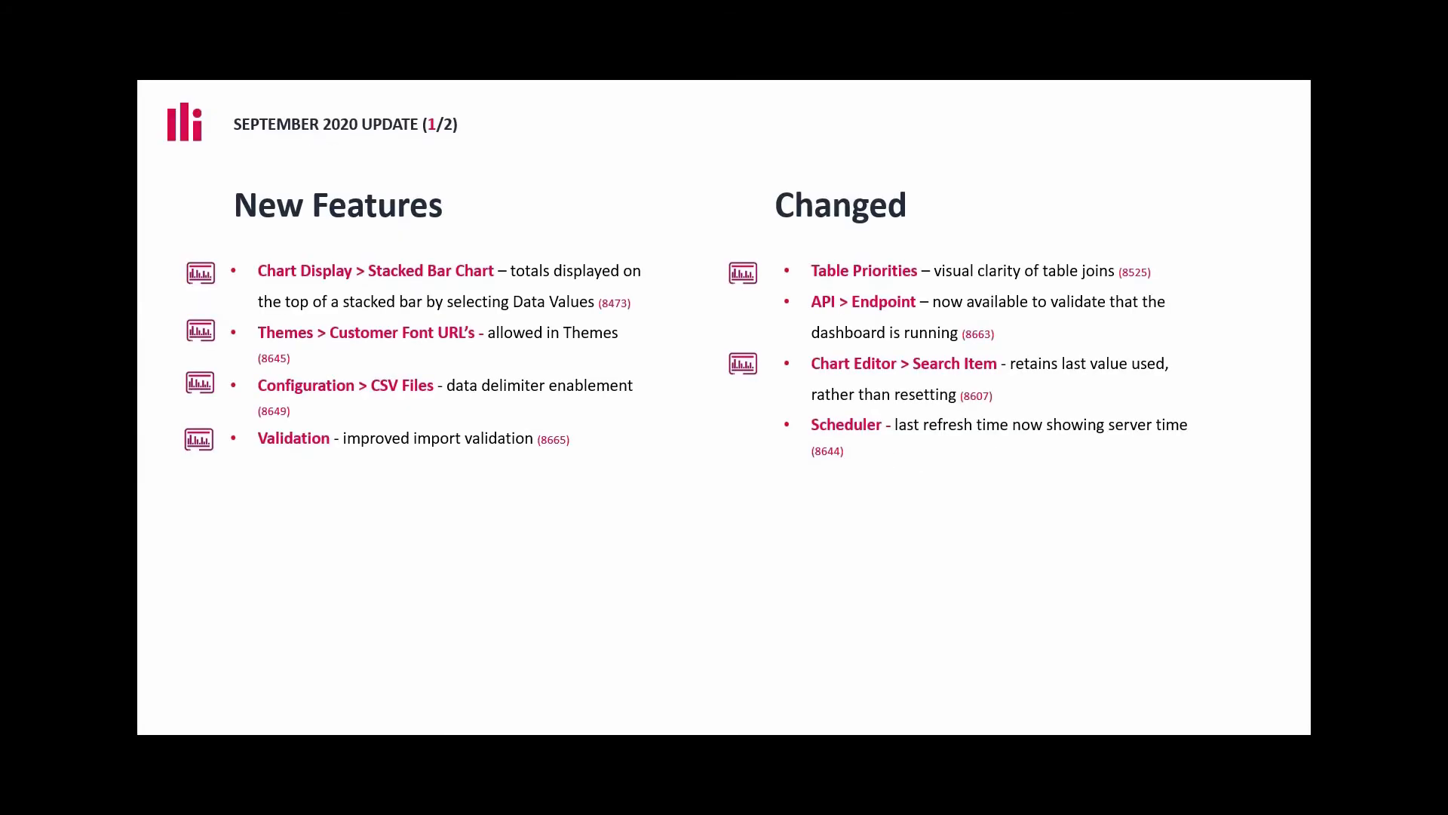